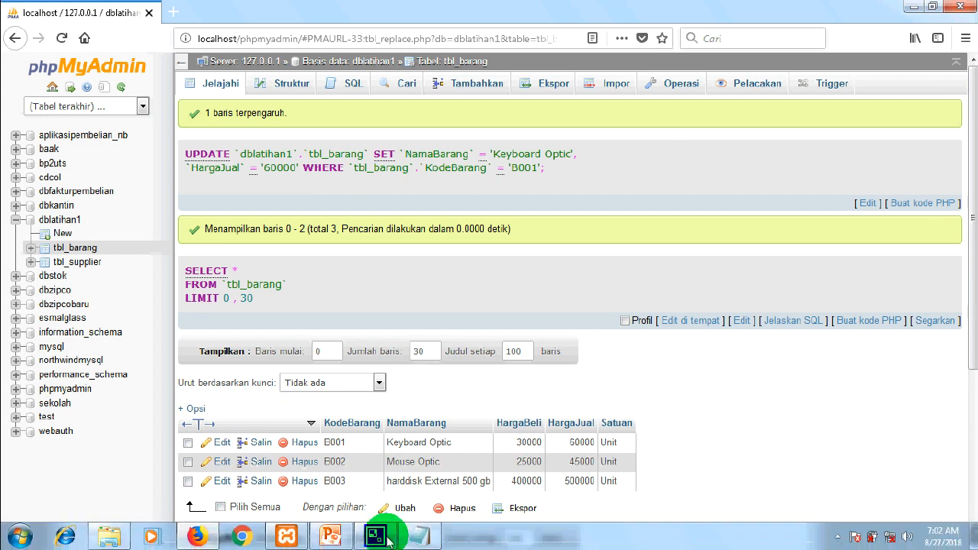
- Switch to Notepad and add the line "untuk mengcopy pilih pilihan salin.." below the existing notes
left_click(416, 540)
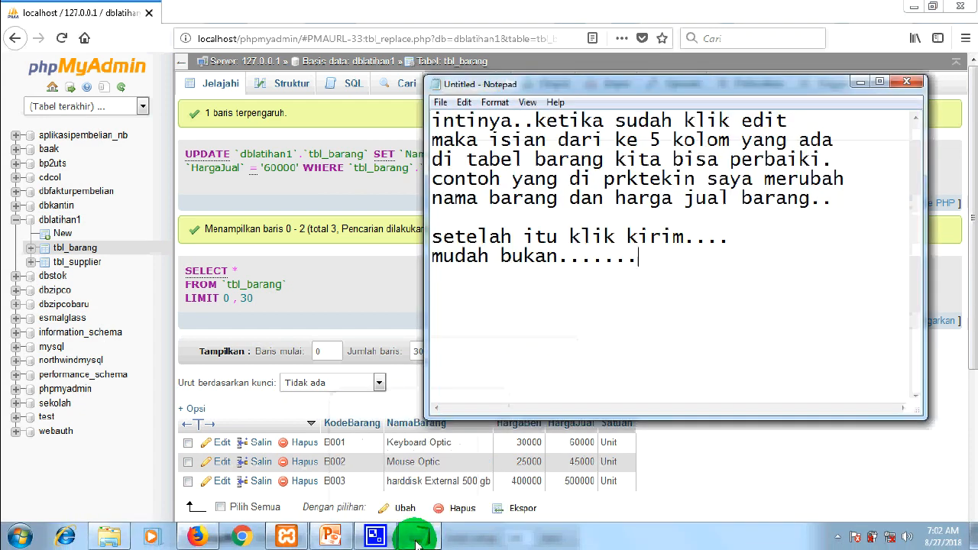
key("Return")
type("untu")
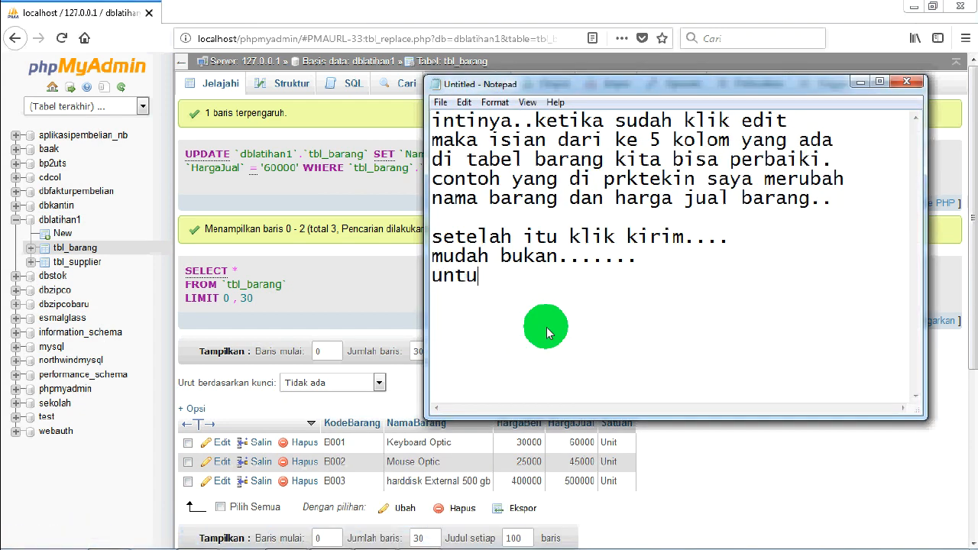
type("k mengcopy")
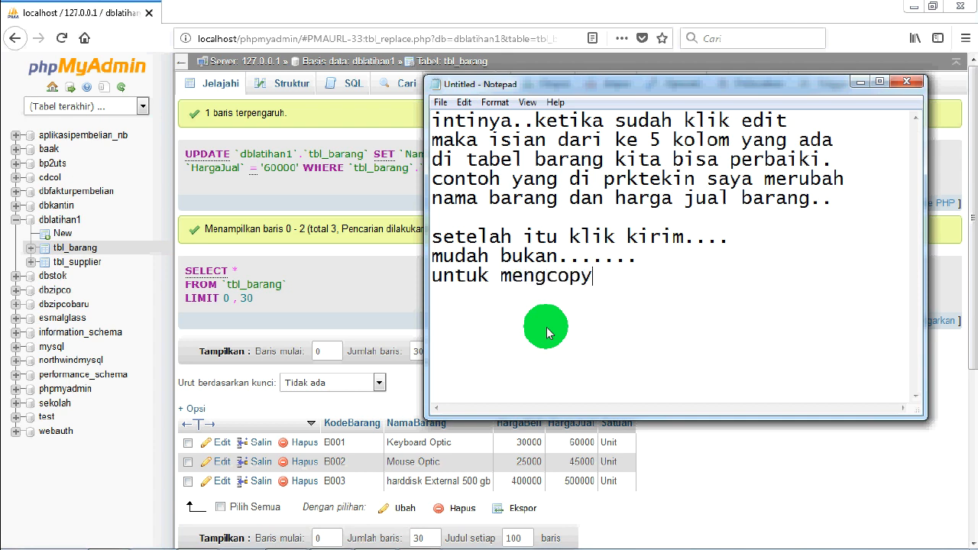
type(" pilih pilihan s")
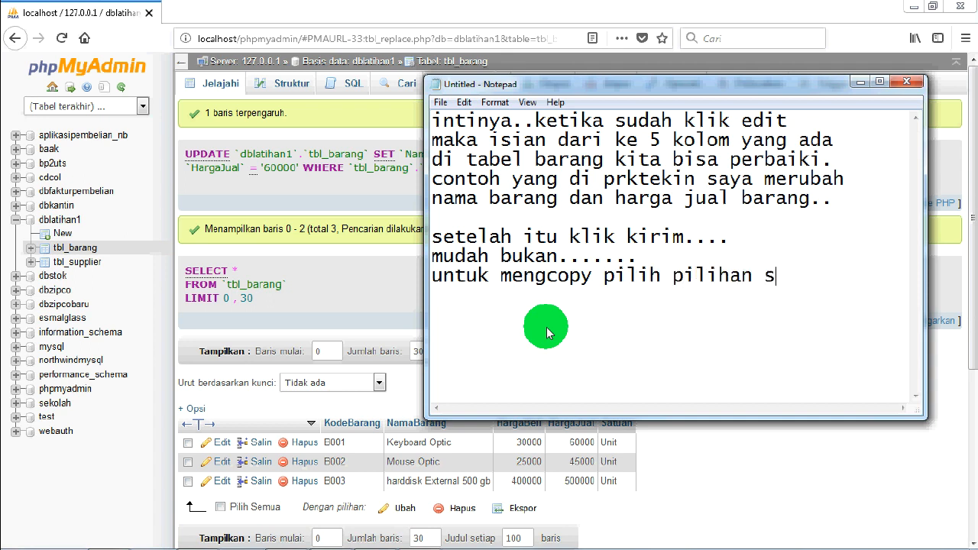
type("alin..")
key("Return")
- Add the line "dan untuk nghapus pilih atau klik hapus." at the end of the notes
type("dan ")
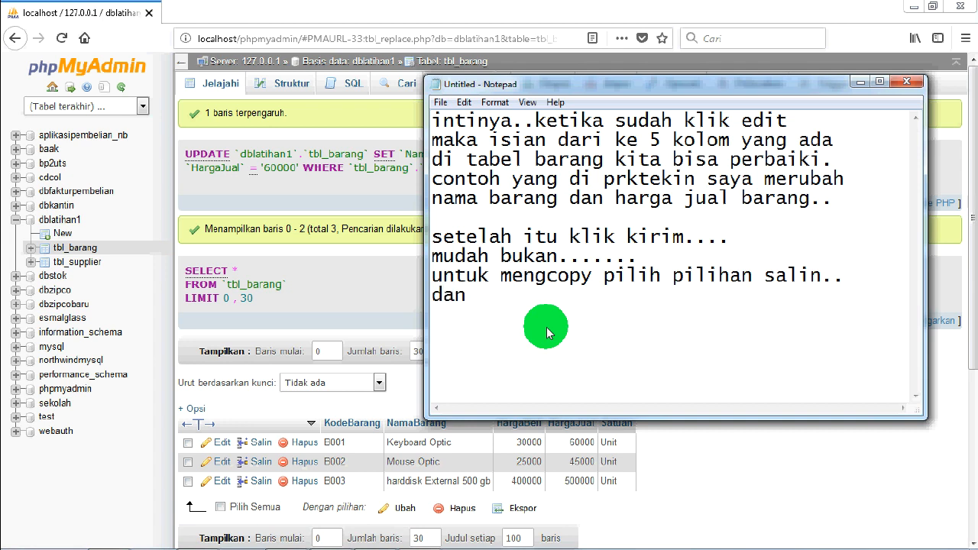
type("untuk ngha")
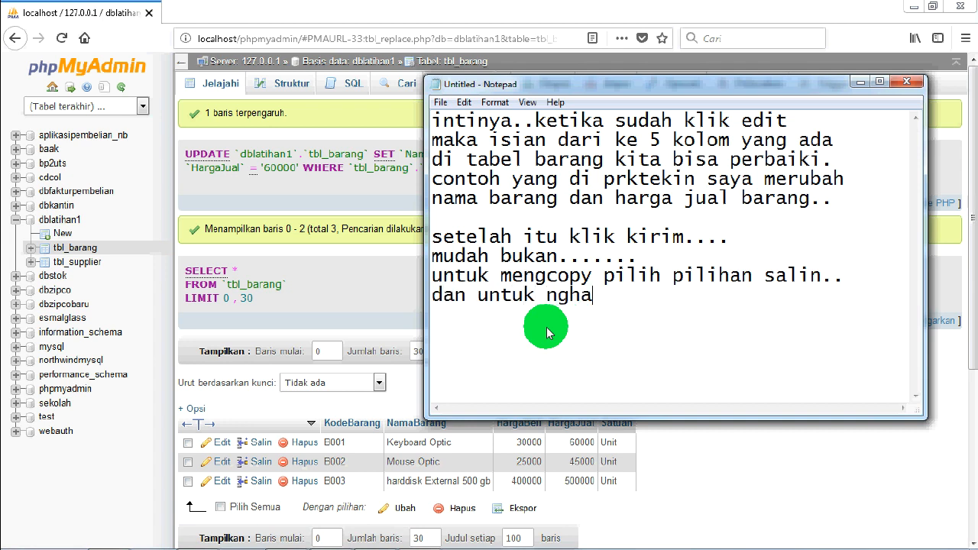
type("pus pilih a")
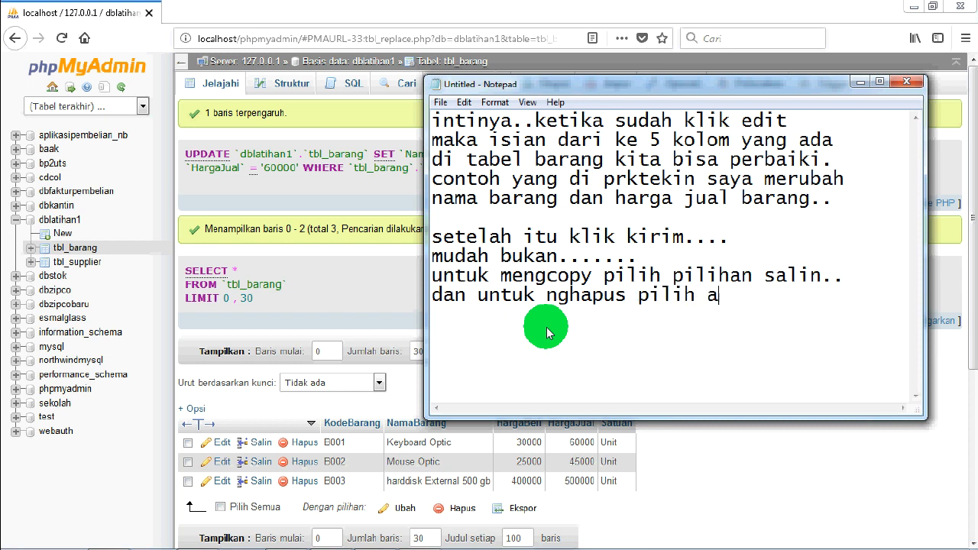
type("tau klik ")
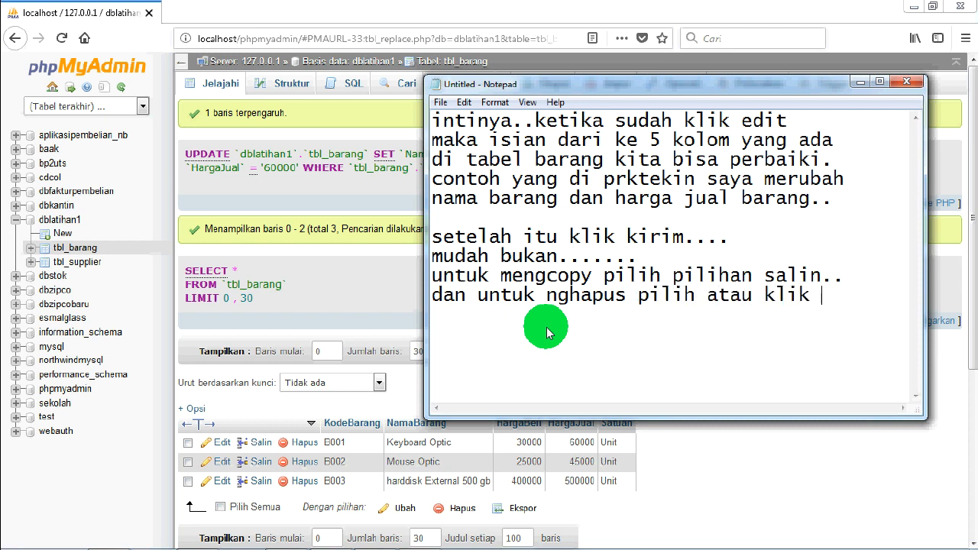
type("hapus.")
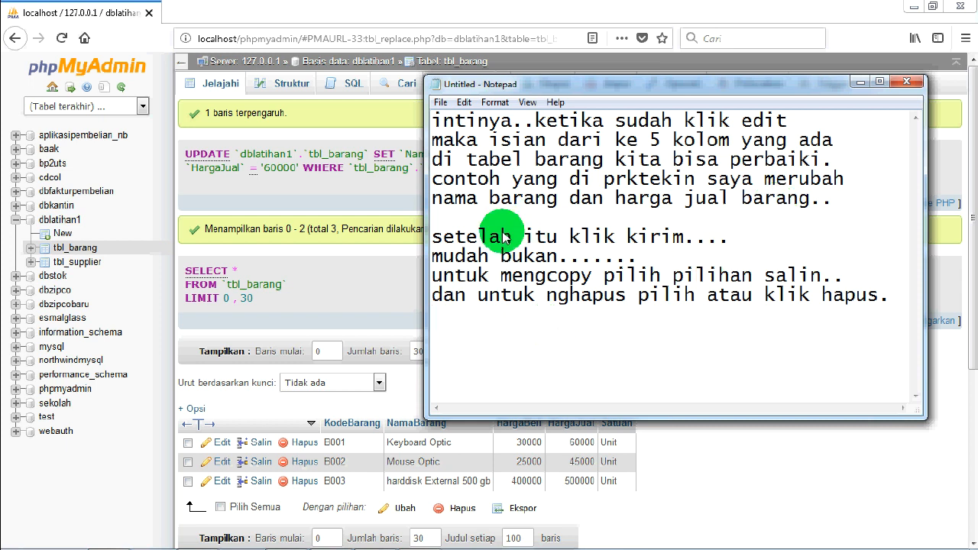
- Clear all the notes and write two new lines: "yang kedua." and "merubah struktur tabel."
key("ctrl+a")
key("BackSpace")
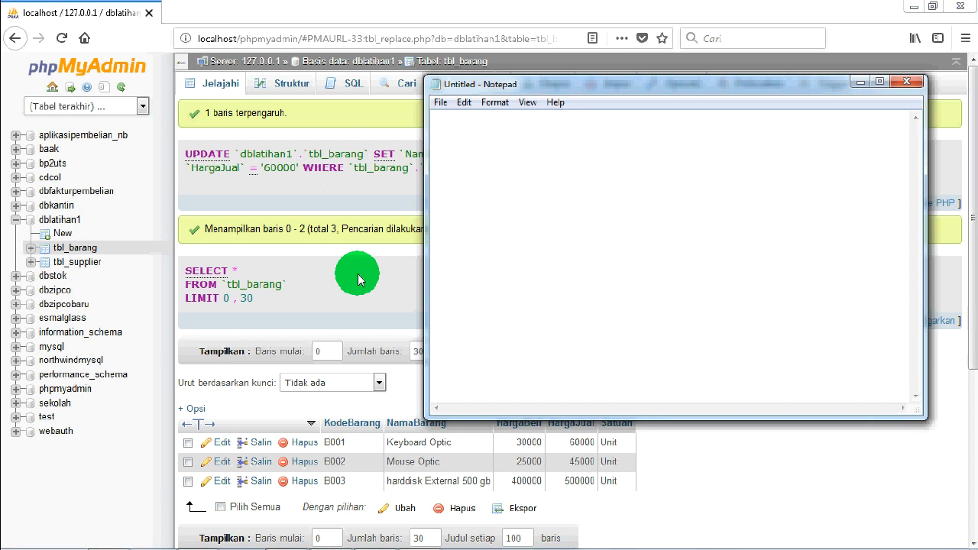
type("yang kedua")
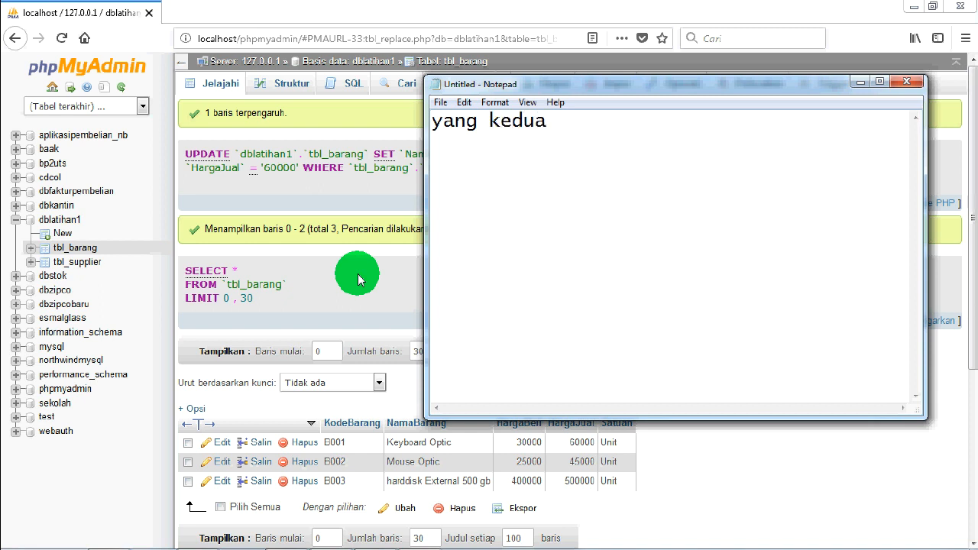
type(".")
key("Return")
type("merubah str")
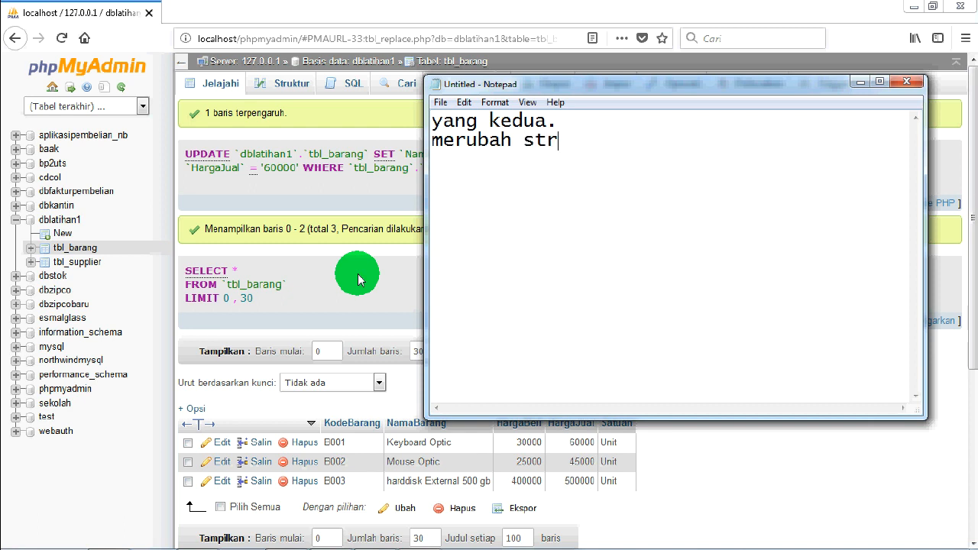
type("uktur tabel")
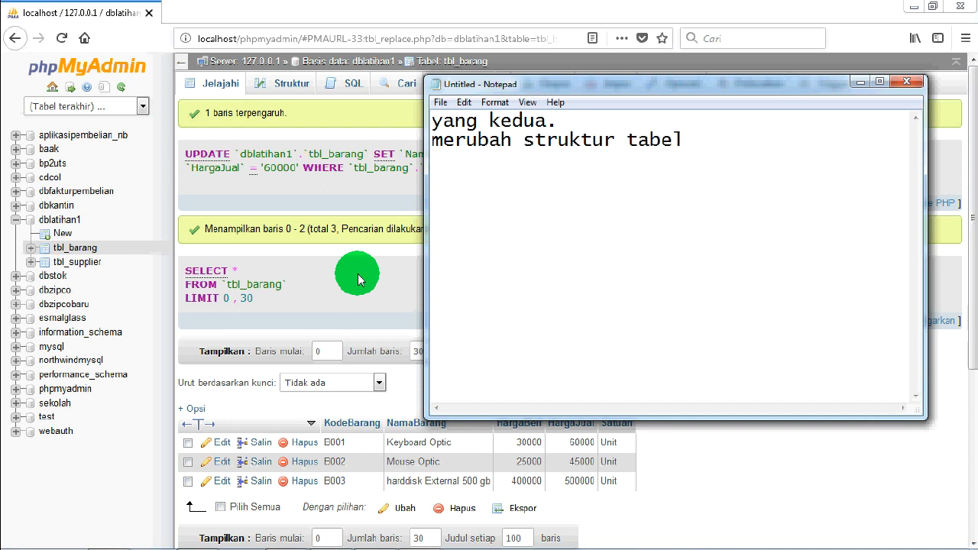
type(".")
key("Return")
type("mi")
key("BackSpace")
key("BackSpace")
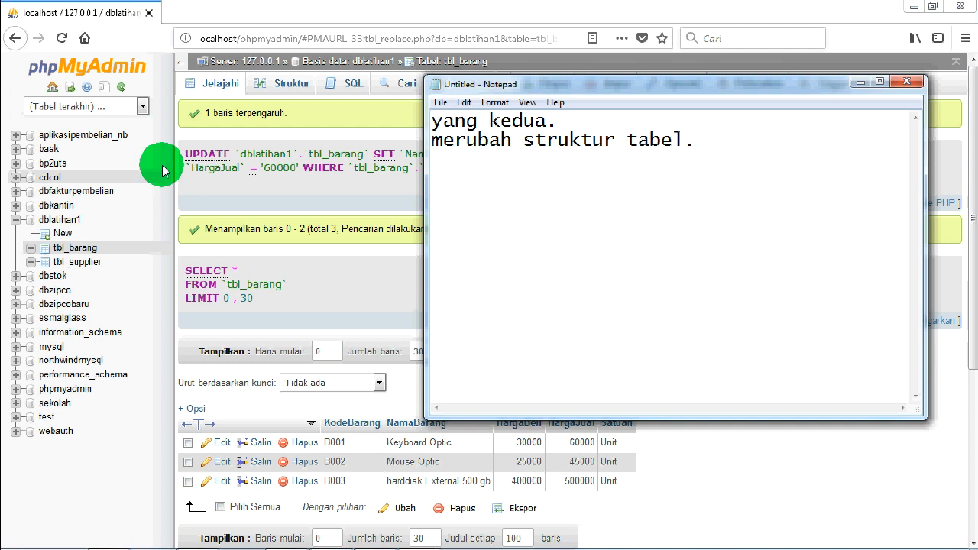
- Show the structure of tbl_barang in phpMyAdmin, and in Notepad add the line "pilih struktur..." to the notes
left_click(286, 85)
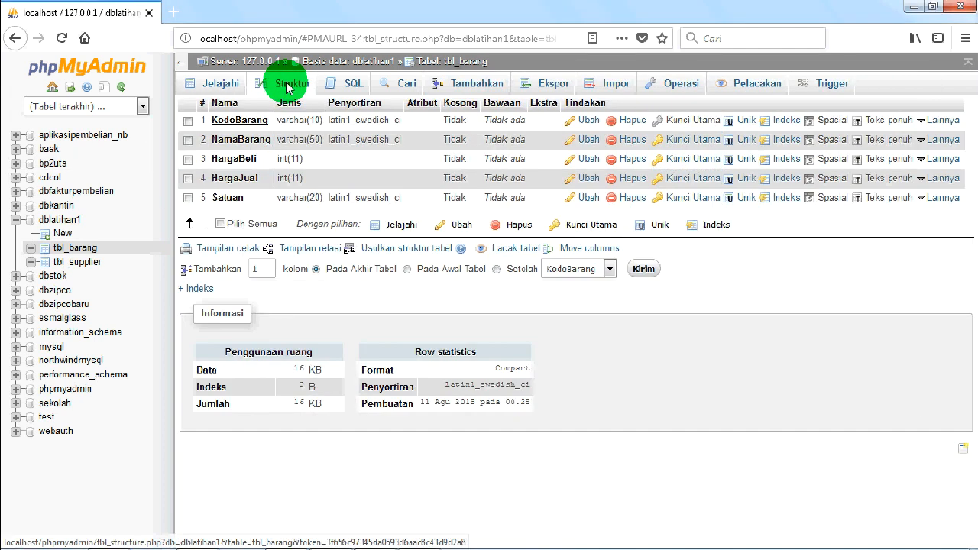
left_click(418, 539)
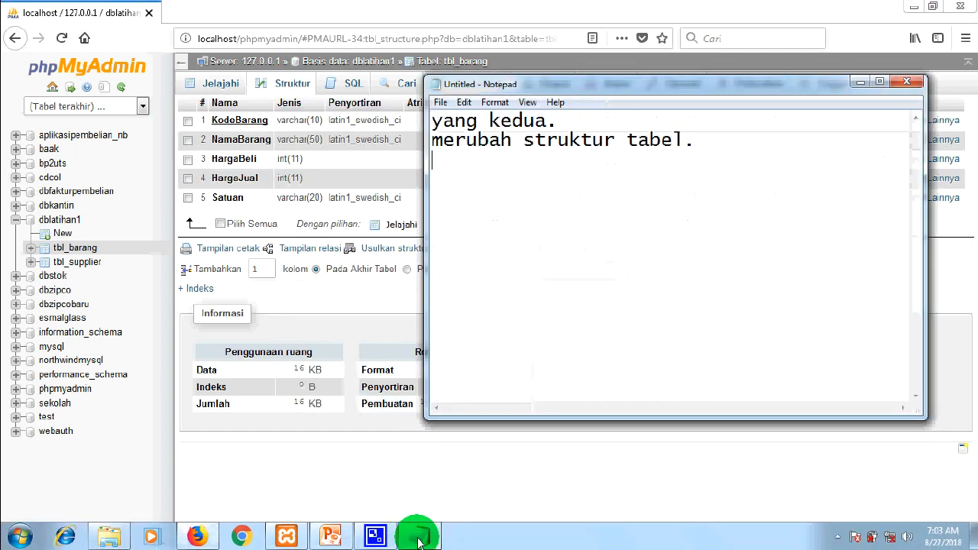
type("pilih")
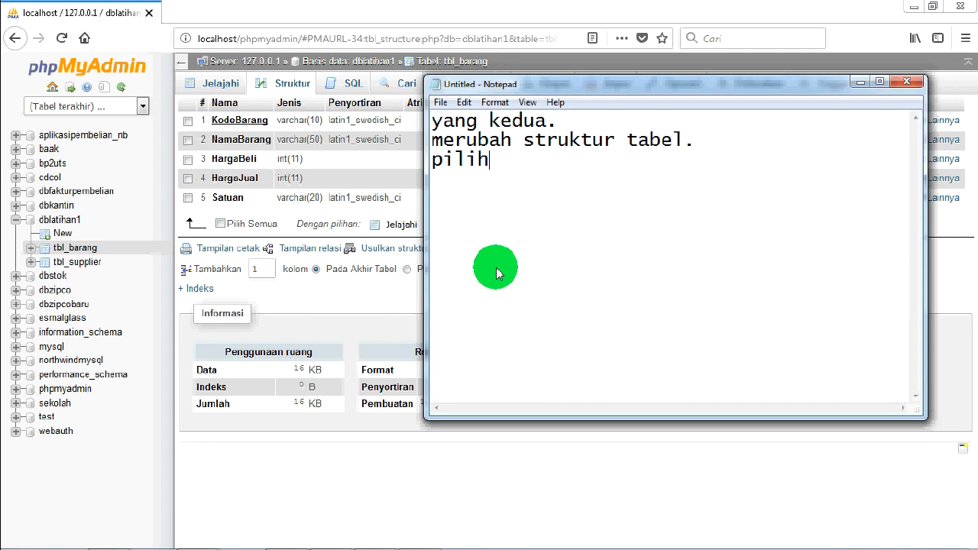
type(" struktur")
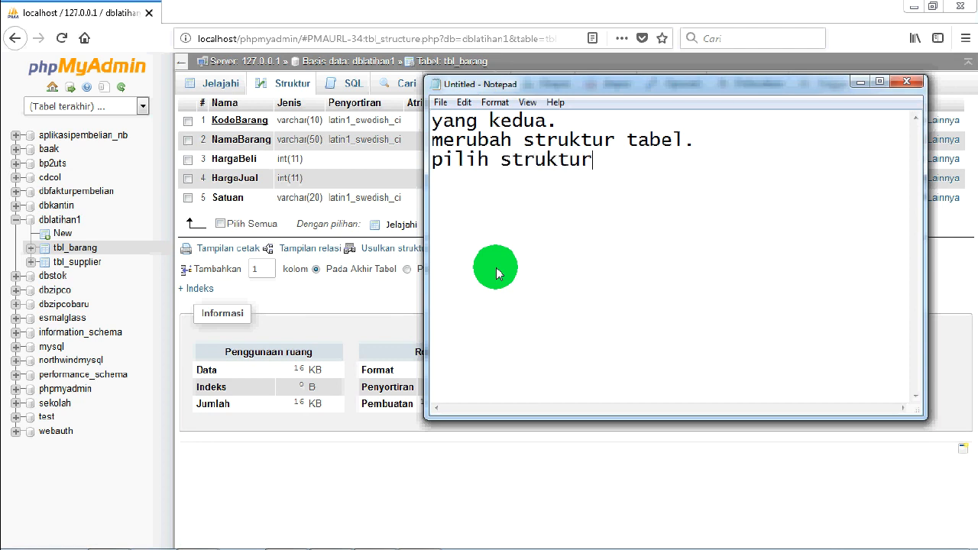
type("...")
- Add two note lines: "kita akan menambahkan misalnnya setelah" and "kolom satuan akan kita tambahkan kolom"
key("Return")
type("kita akan")
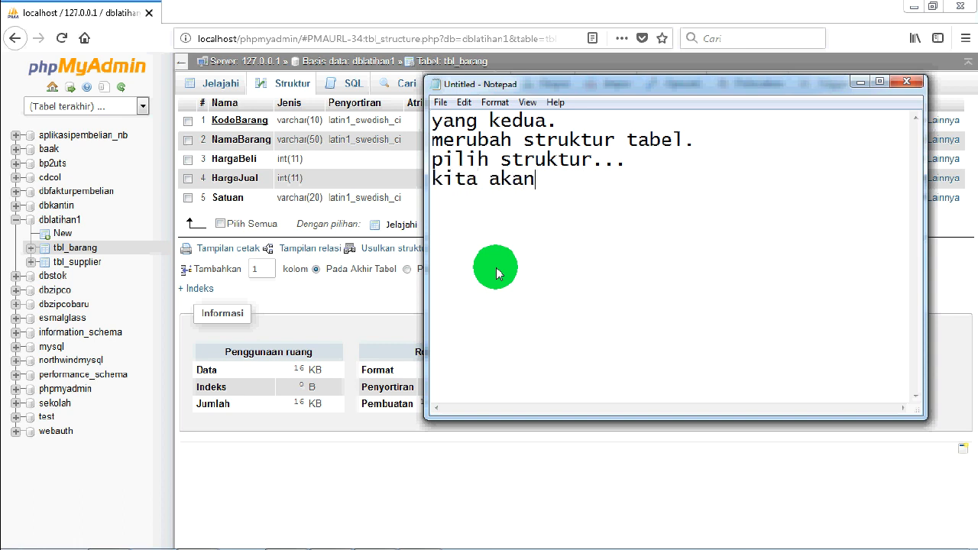
type(" menambah")
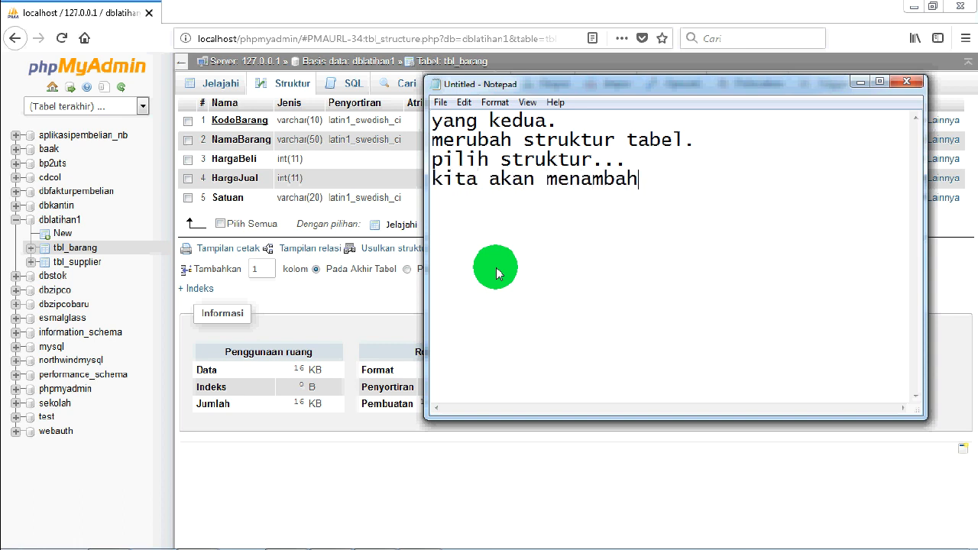
type("kan misalnnya")
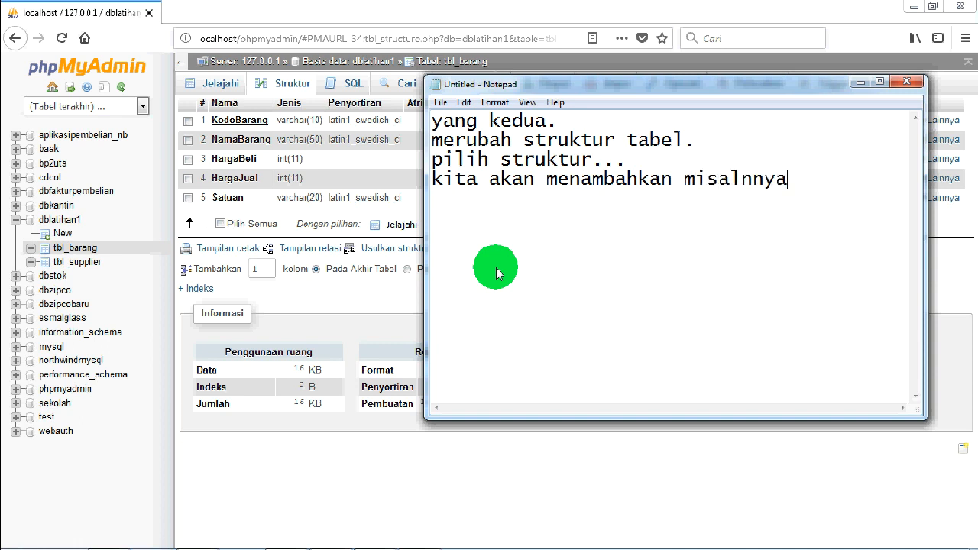
type(" setelah")
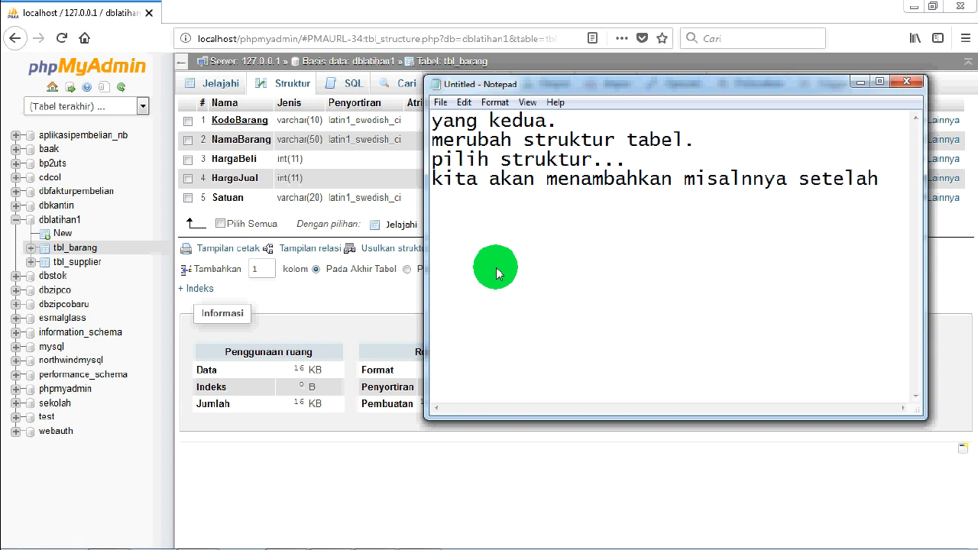
key("Return")
type("kolom satuan")
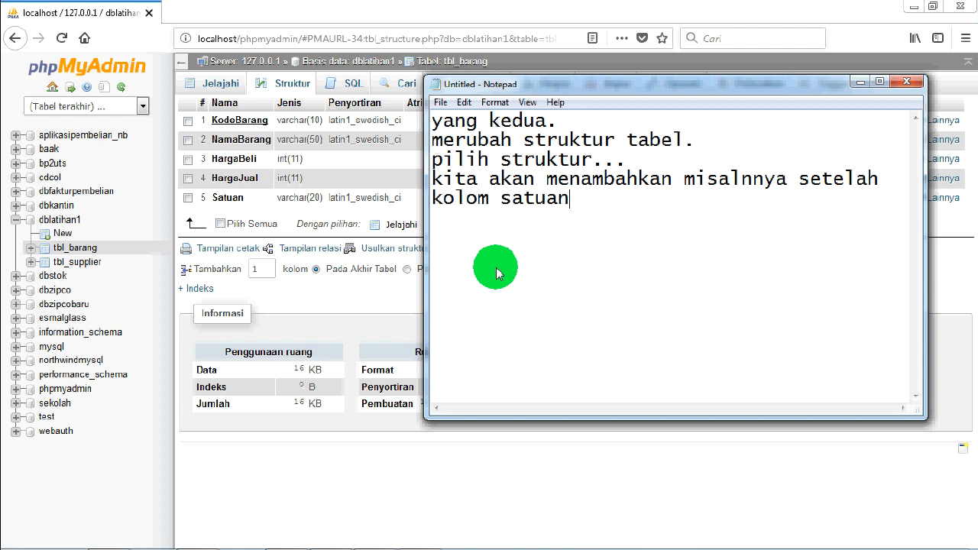
type(" akan k")
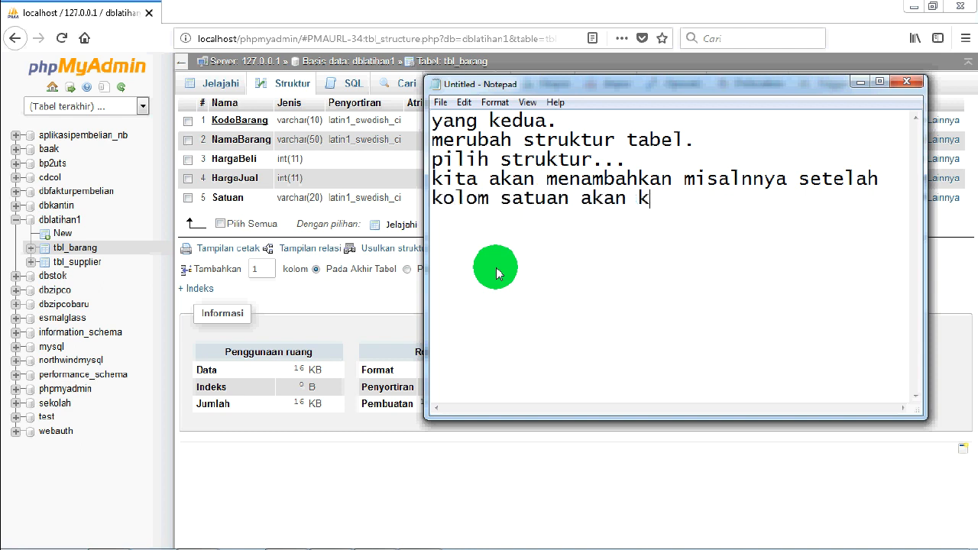
type("ita tambah")
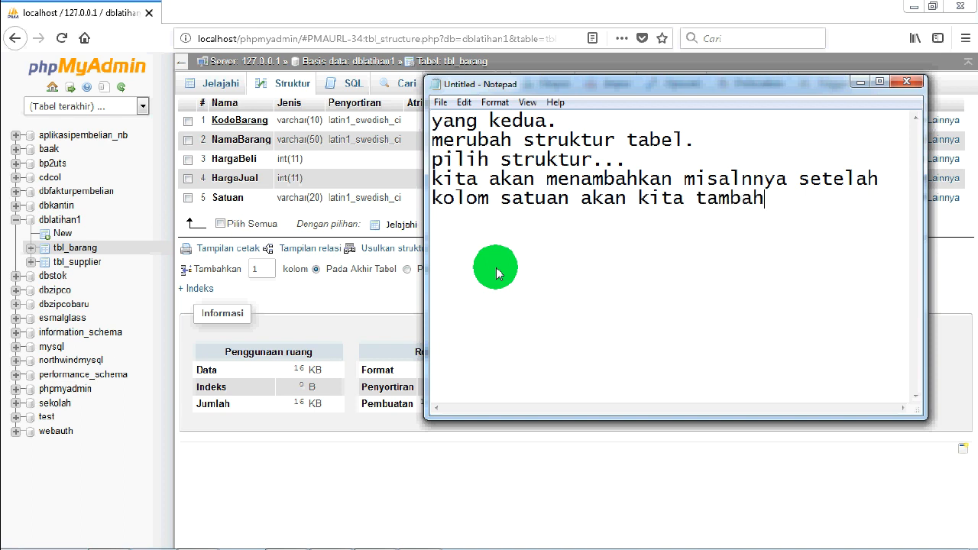
type("kan kolom")
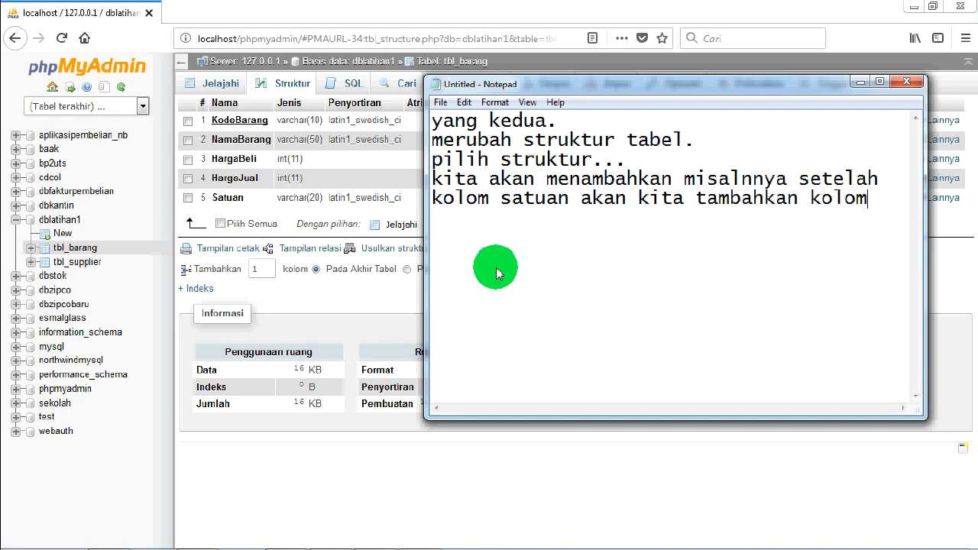
- Complete the sentence in the notes with a new line reading "stok. lihat berikut..."
key("Return")
type("stok.")
type("lihat ")
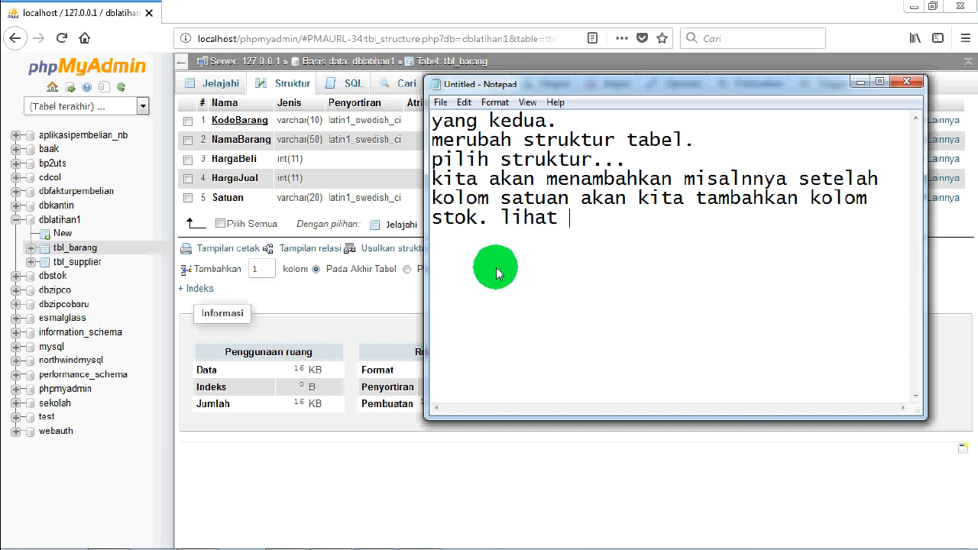
type("berikut.")
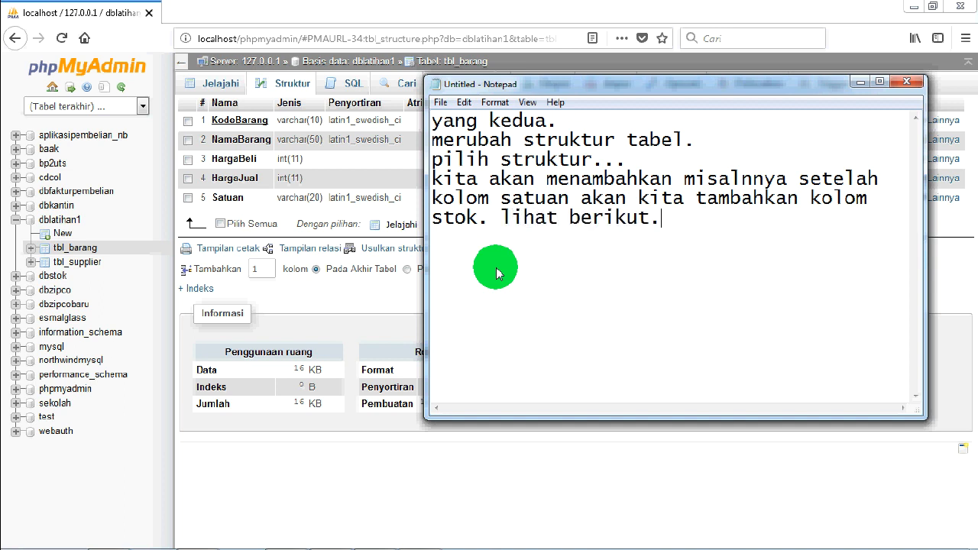
type("..")
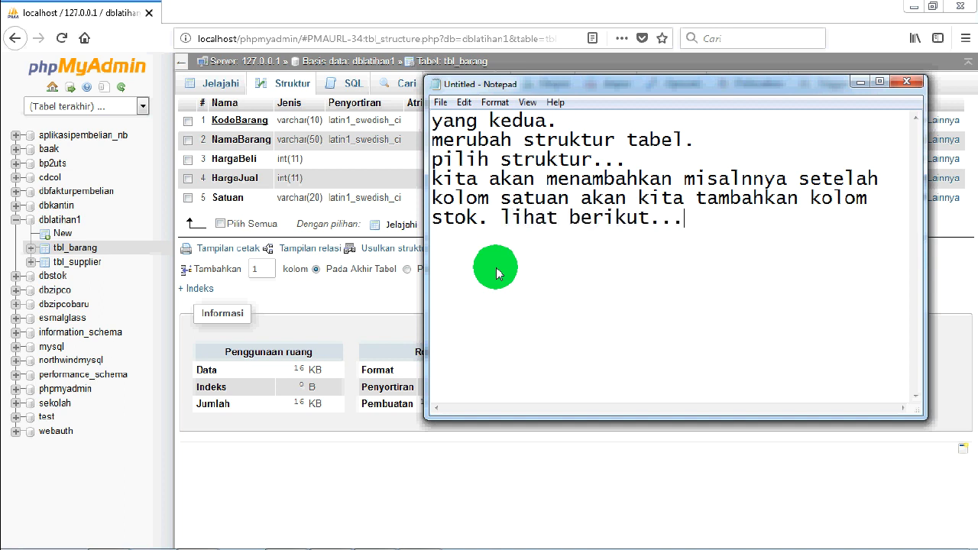
- Highlight the number of columns to add in phpMyAdmin, and in Notepad begin a new line with "di pilihan Tambahkan diisi 1 jika"
left_click(351, 163)
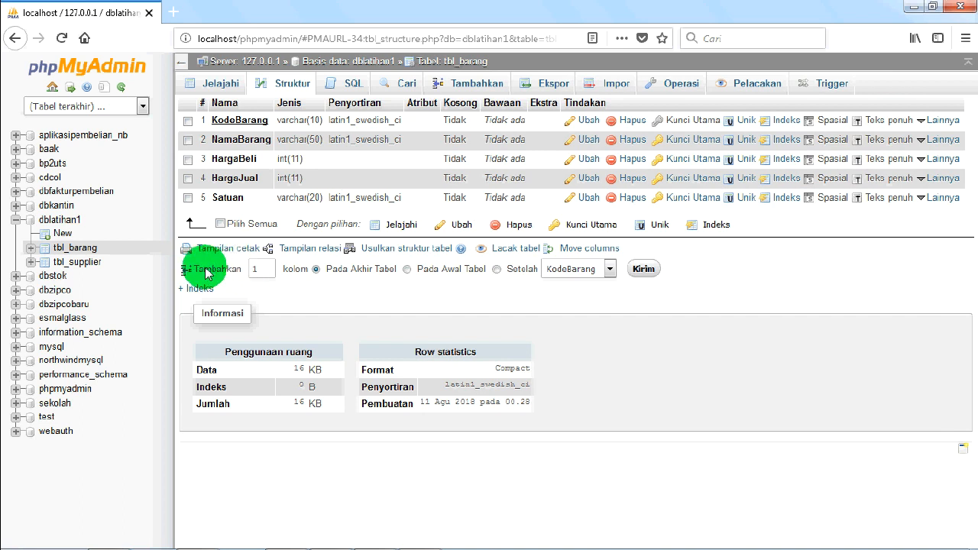
double_click(263, 274)
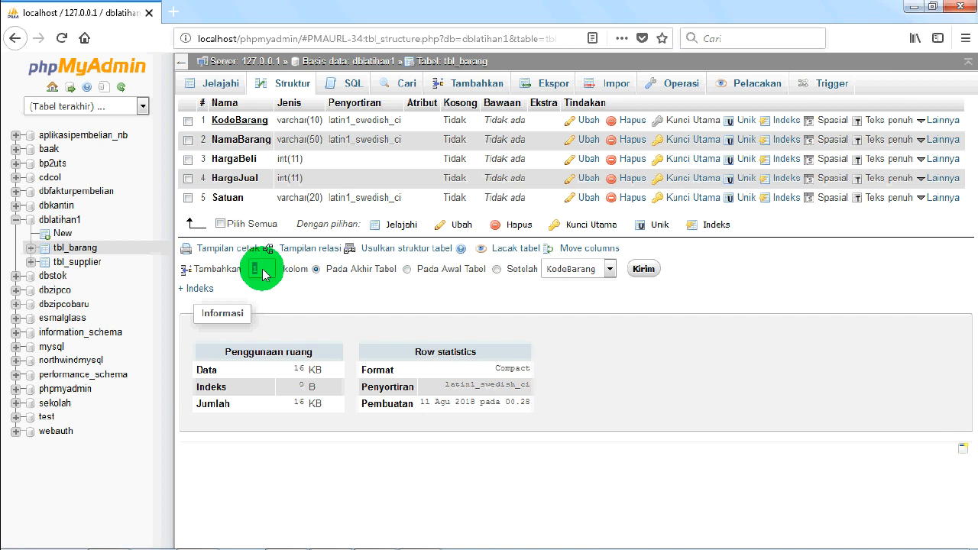
left_click(422, 537)
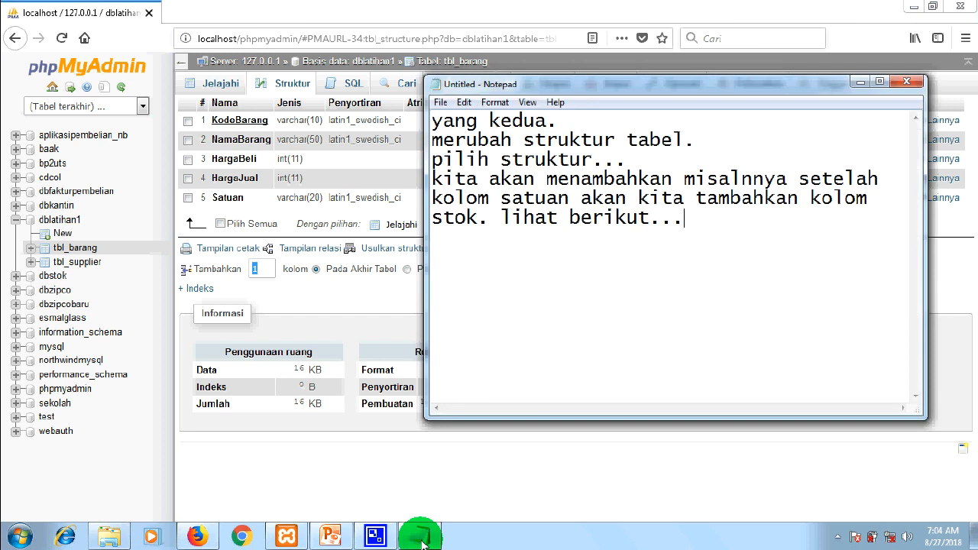
key("Return")
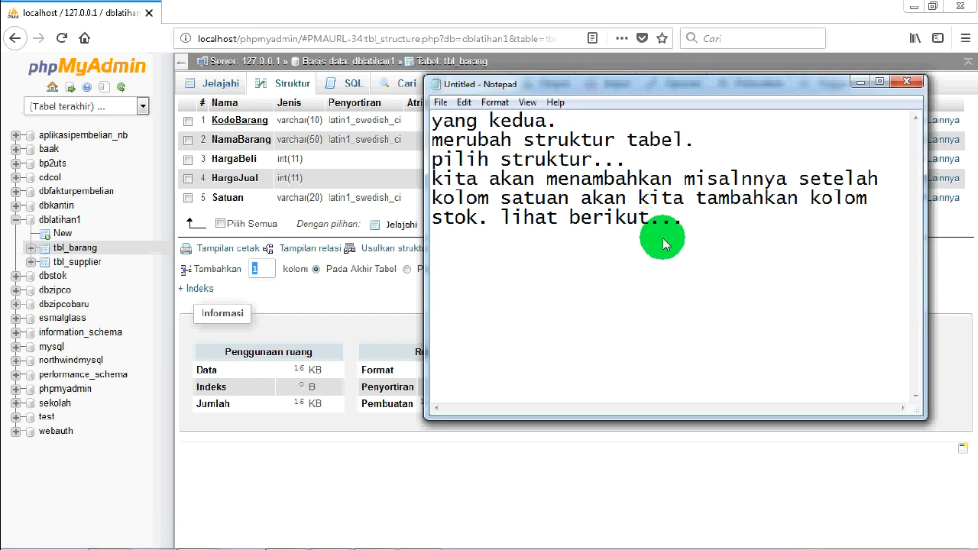
type("di pilihan")
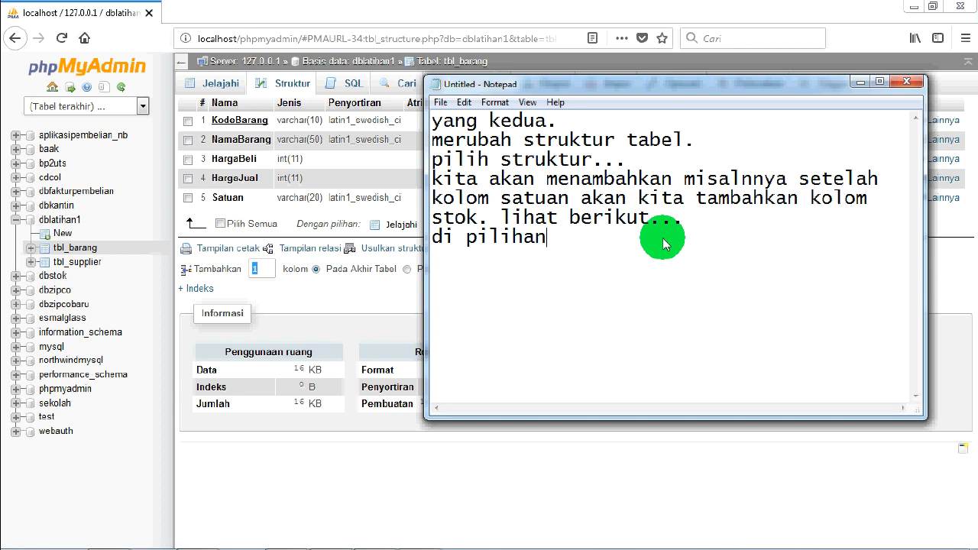
type(" Tambahkan")
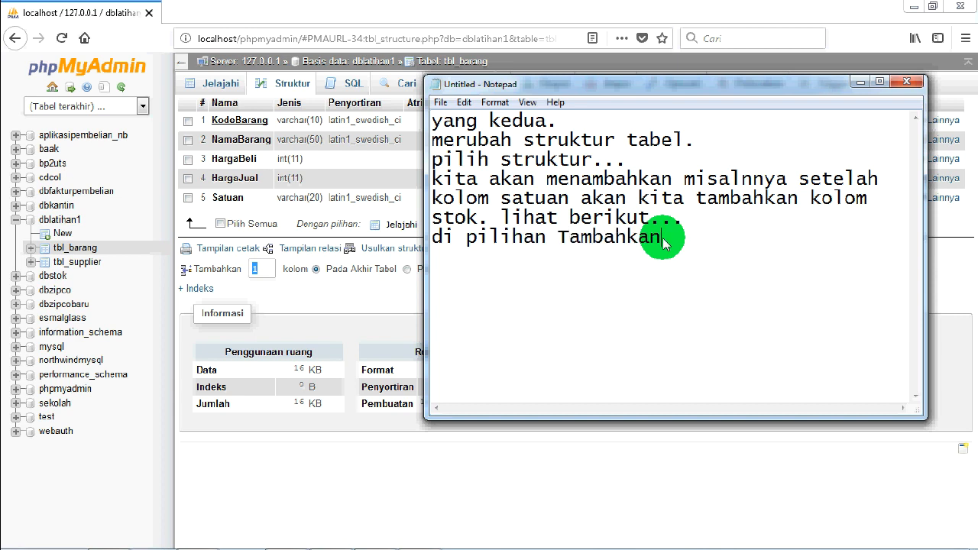
type(" diisi 1 jika ")
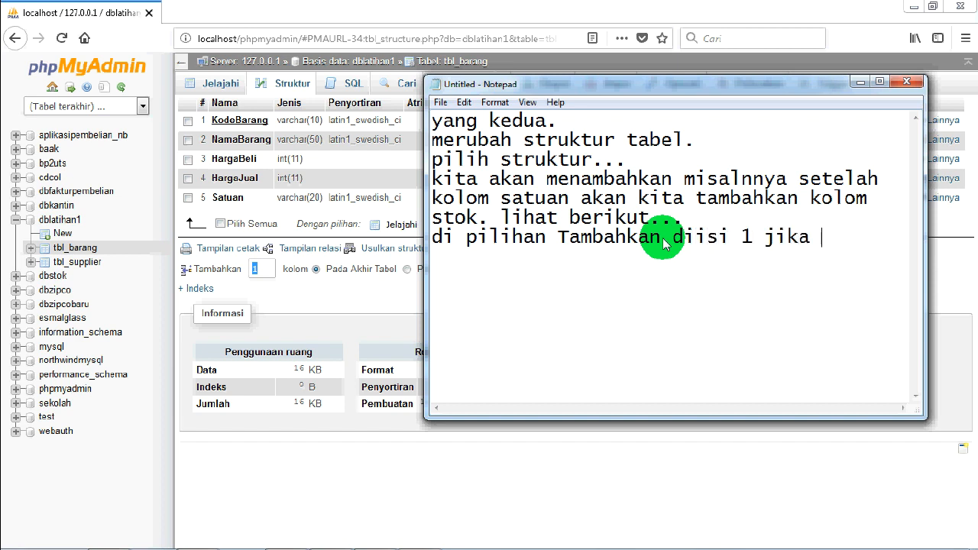
- Continue the sentence in the notes with "kita akan menambahkan 1 nama kolom baru, jika"
type("kita ak")
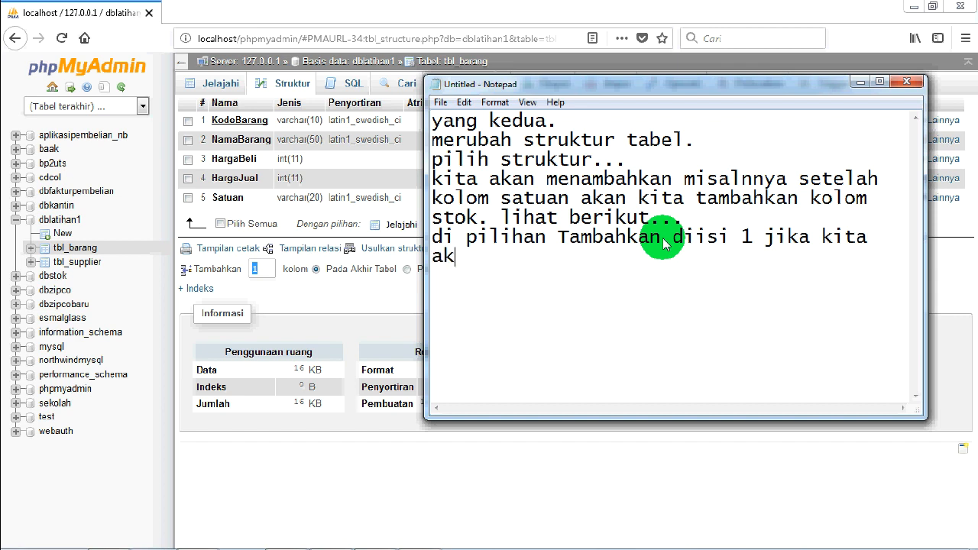
type("an menambahkan ")
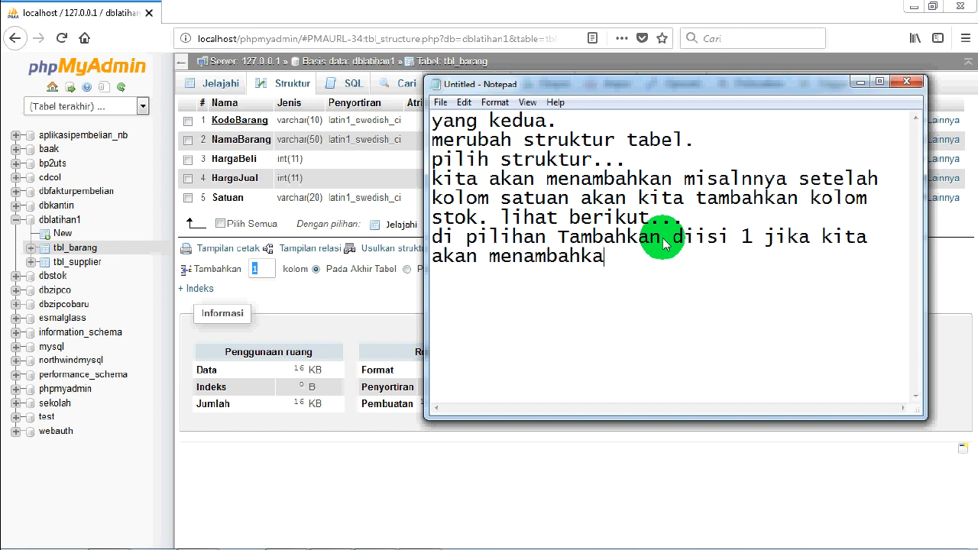
type("1 ")
type("nama")
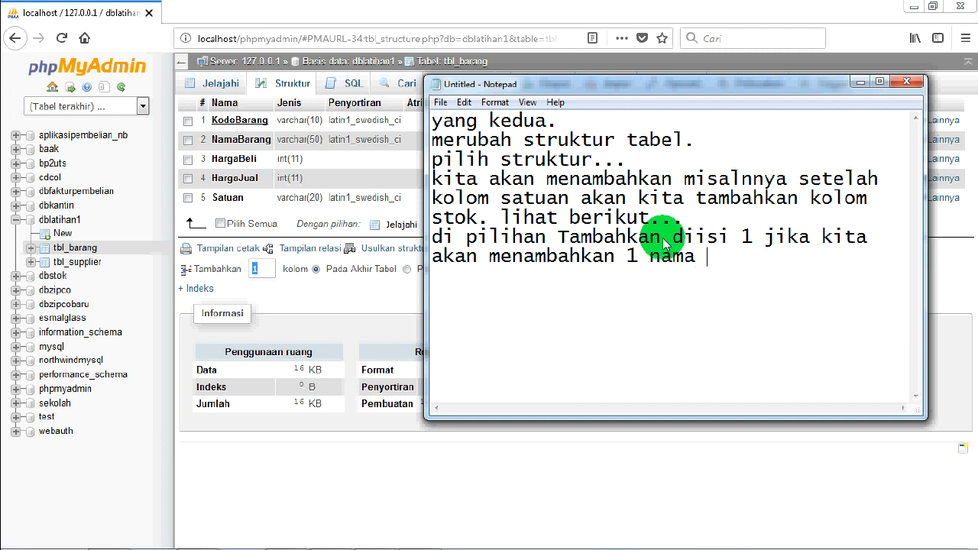
type(" kolom bau")
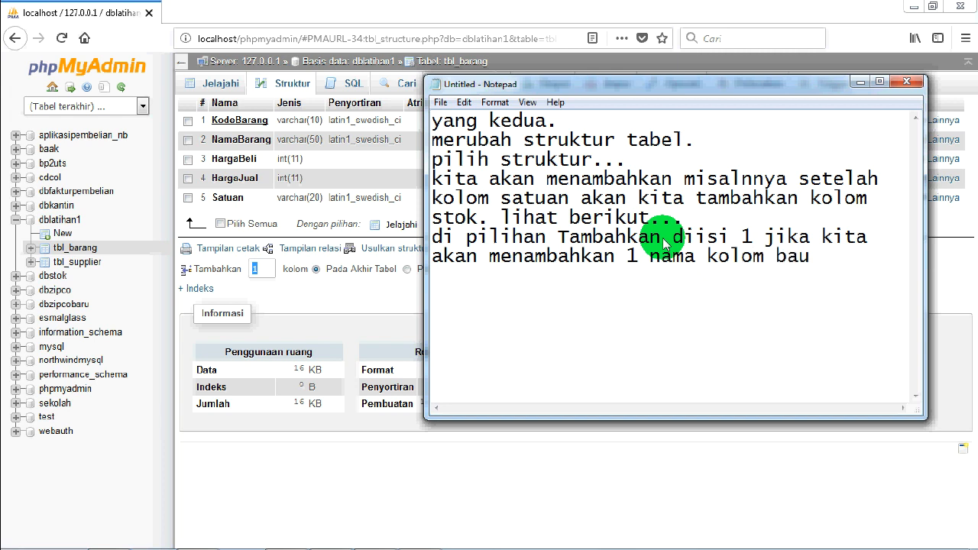
key("BackSpace")
type("ru, ")
type("jika ")
- Finish the sentence in the notes with "akan menambahkan 2 atau 3 kolom kita tinggal" and a new line "menuliskannya..."
type("akan")
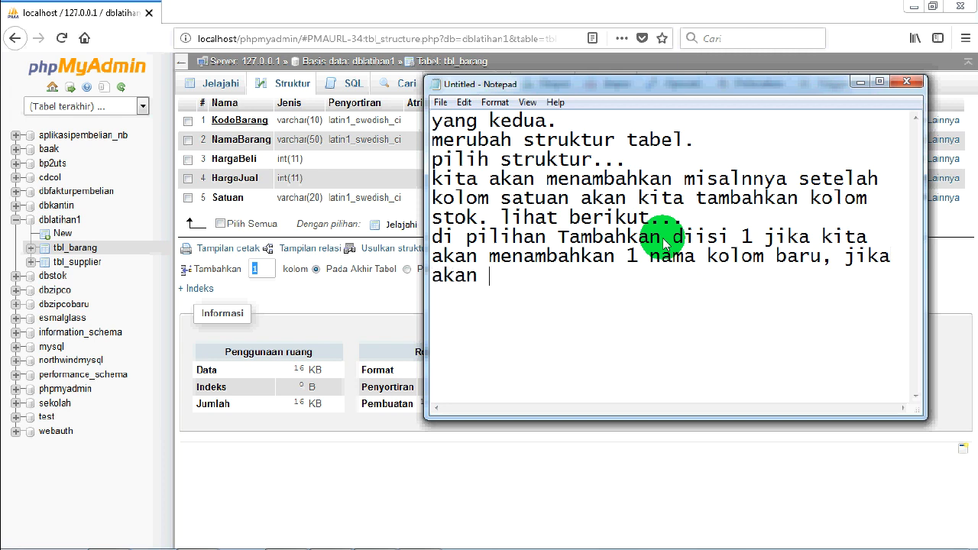
type(" menambah")
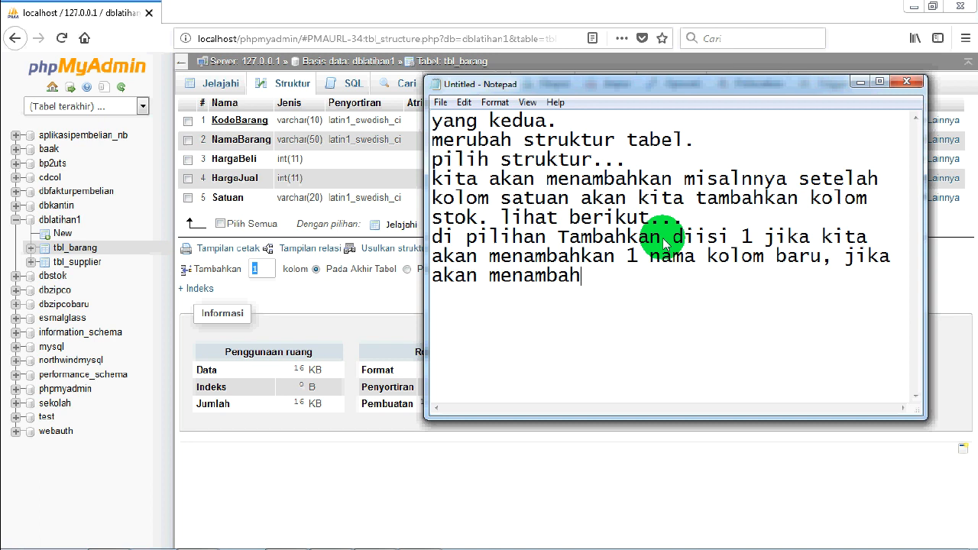
type("kan 2 atau ")
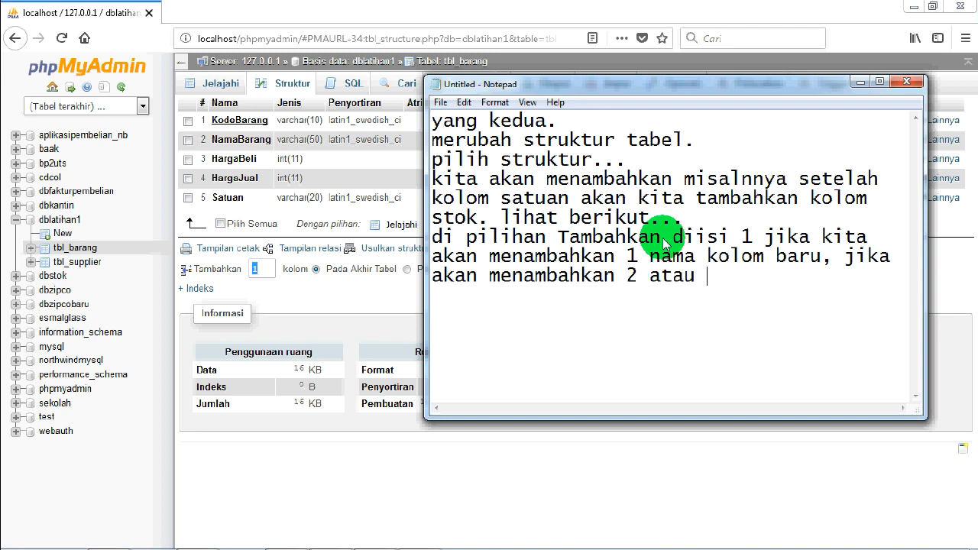
type("3 kol")
type("om")
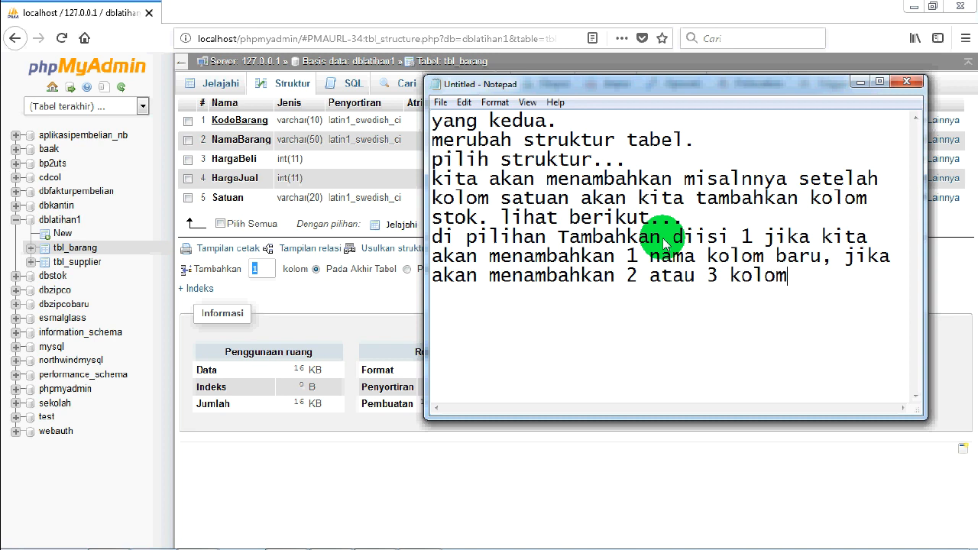
type(" kita tinggal")
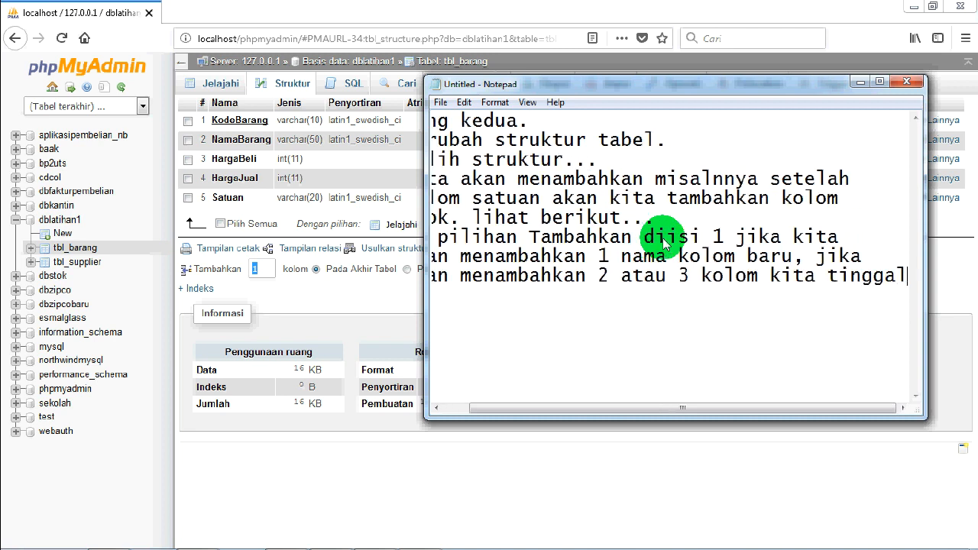
key("Return")
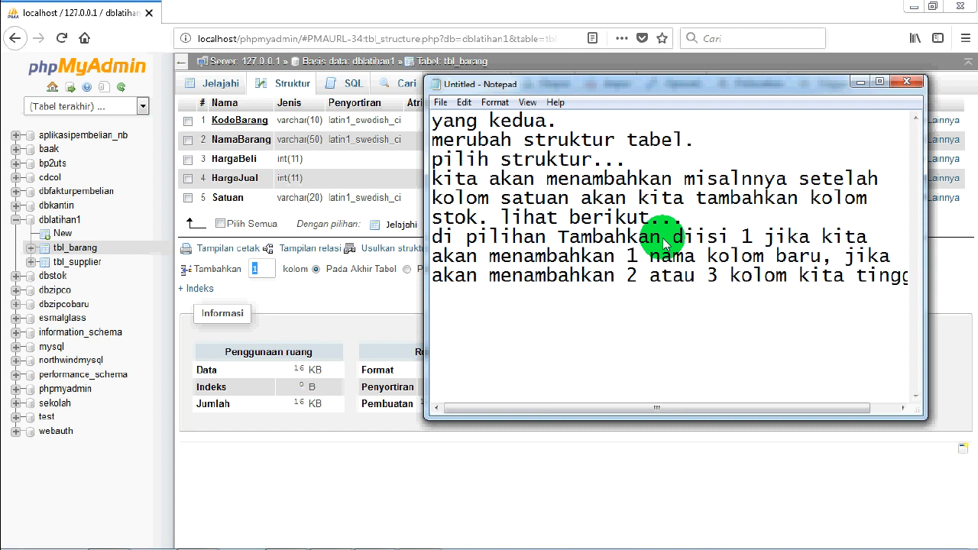
type("menuliskan")
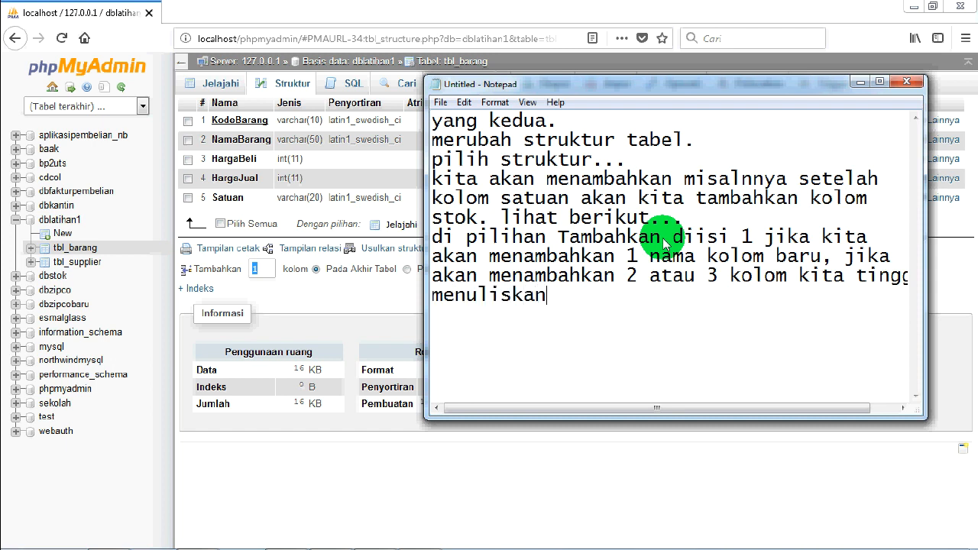
type("nya...")
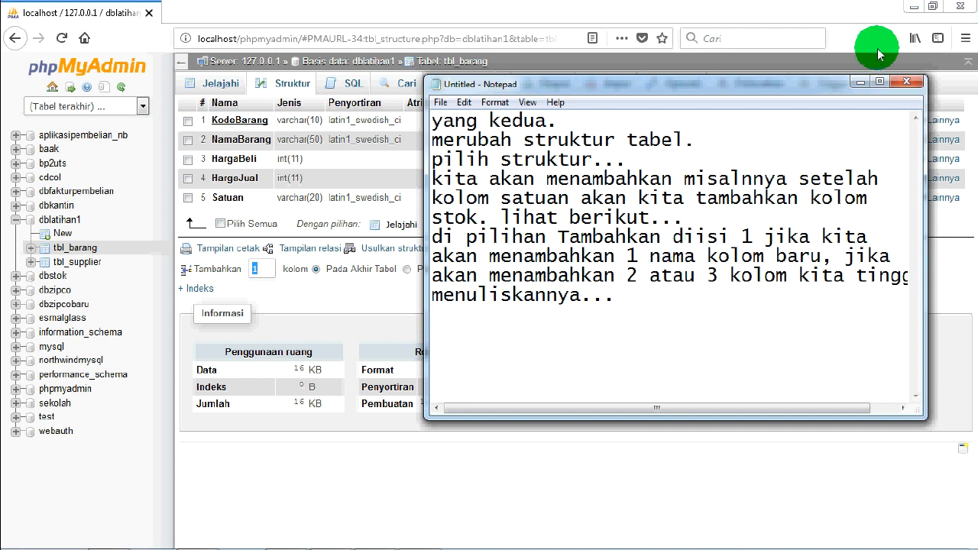
- Check the column-position options in phpMyAdmin, and in Notepad add the line "pilih pilihan pada akhir tabel jika"
left_click(317, 302)
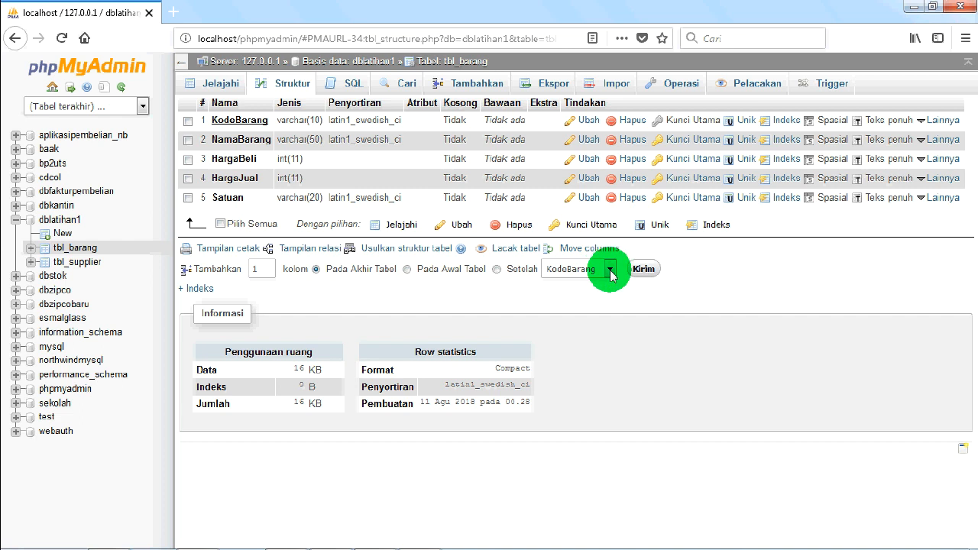
left_click(427, 542)
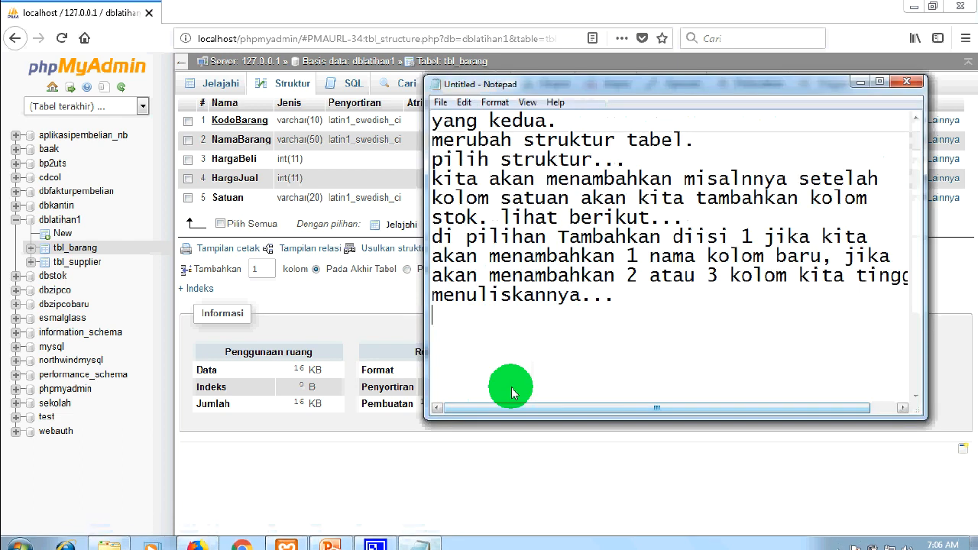
type("pilih ")
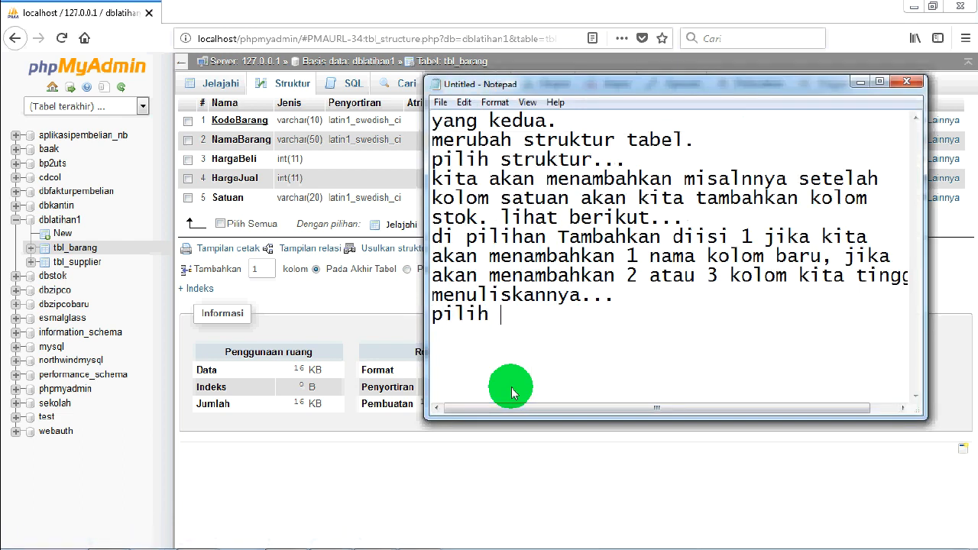
type("pilihan ")
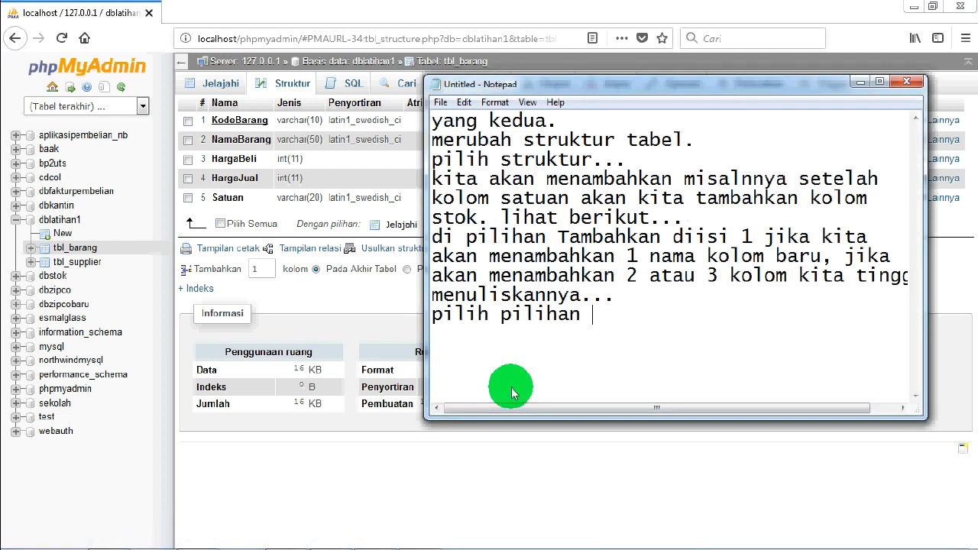
type("pada akhir ")
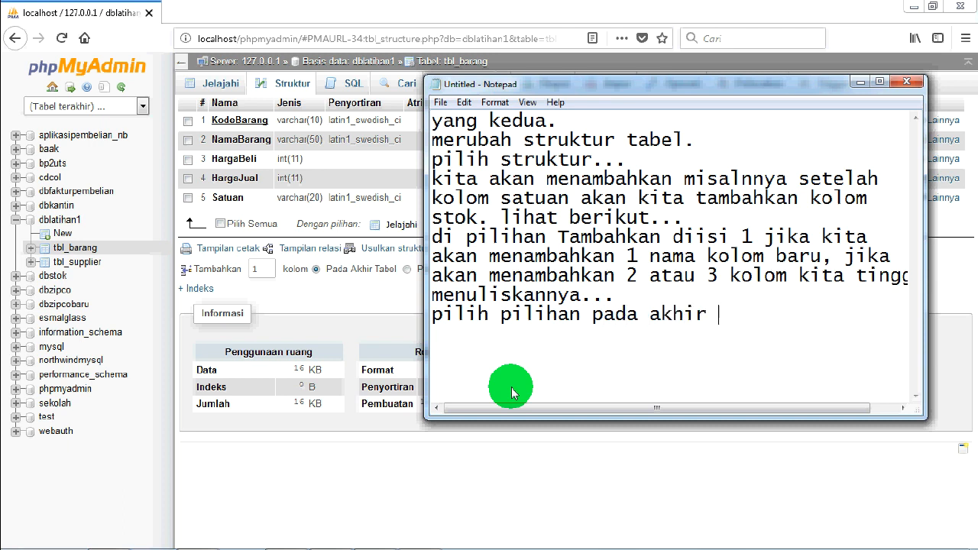
type("tabel jika")
key("Return")
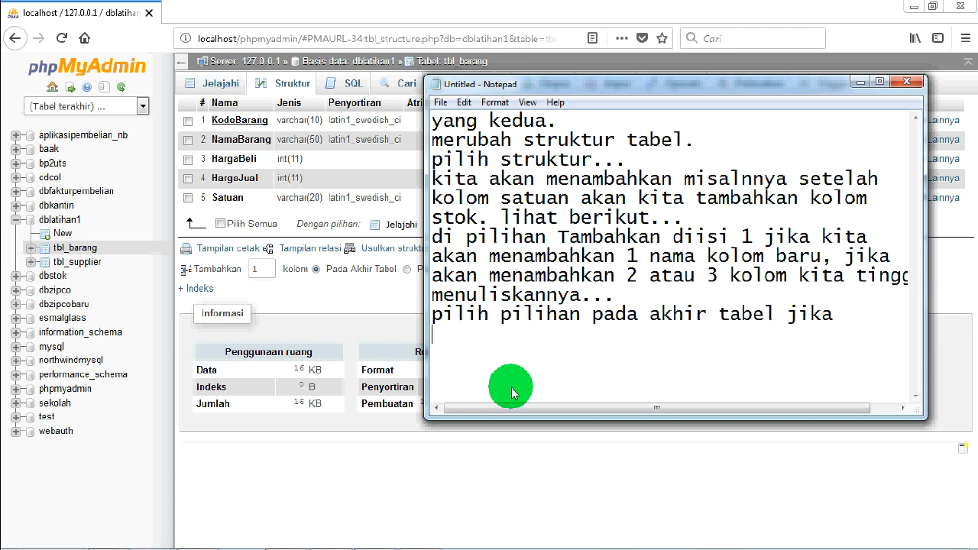
- Complete the position note with the lines "kita akan menempatkan kolom baru ada di akhir" and "tabel atau setelah kolom satuan."
type("kita akan")
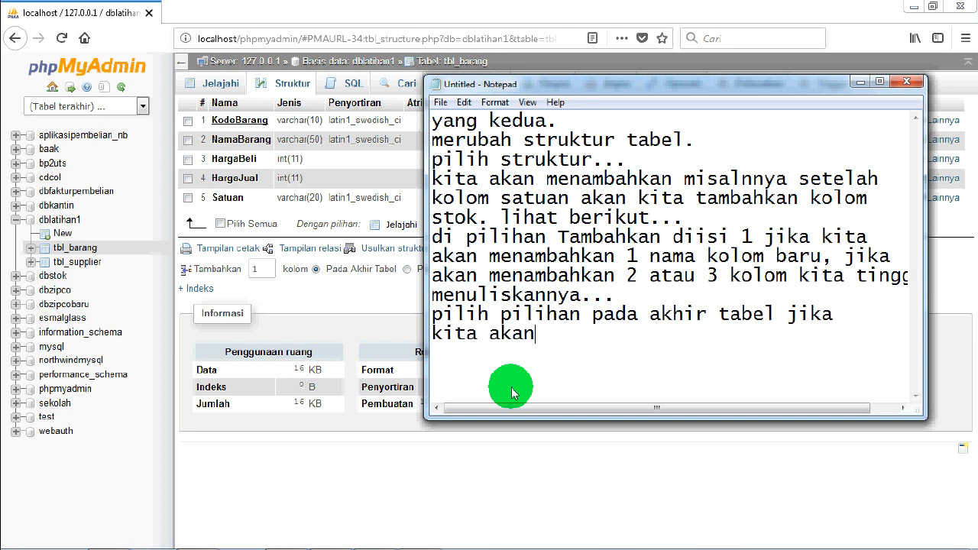
type(" menempatkan")
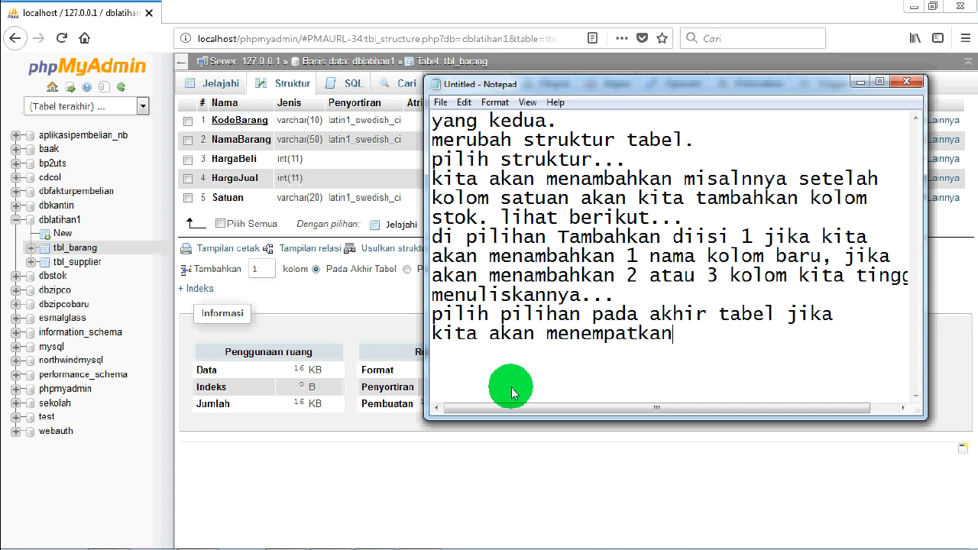
type(" kolom baru")
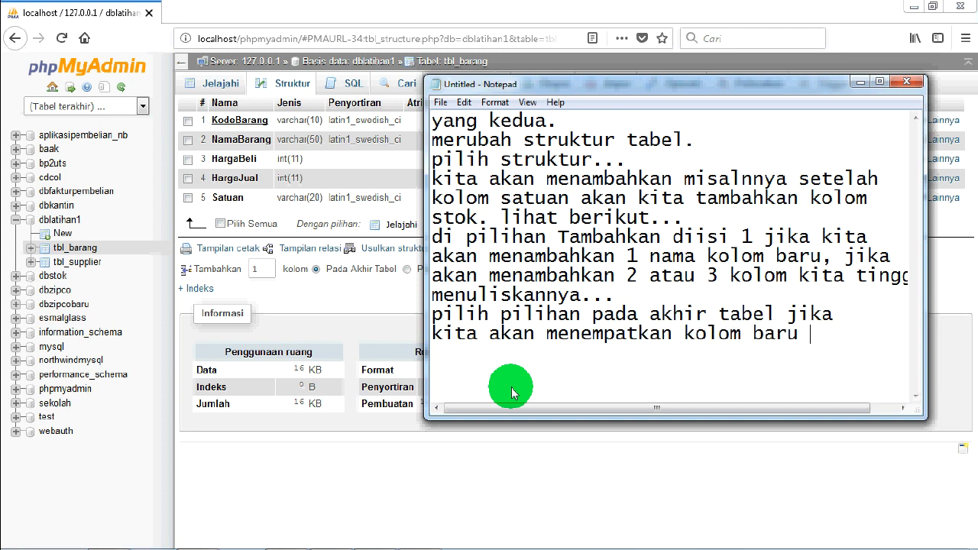
type(" ada di akhir")
key("Return")
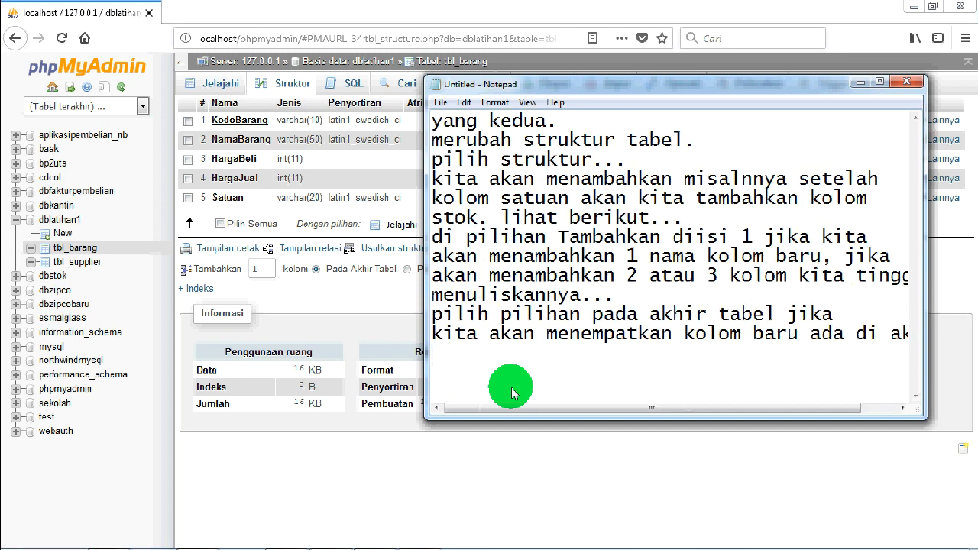
type("tabel atau set")
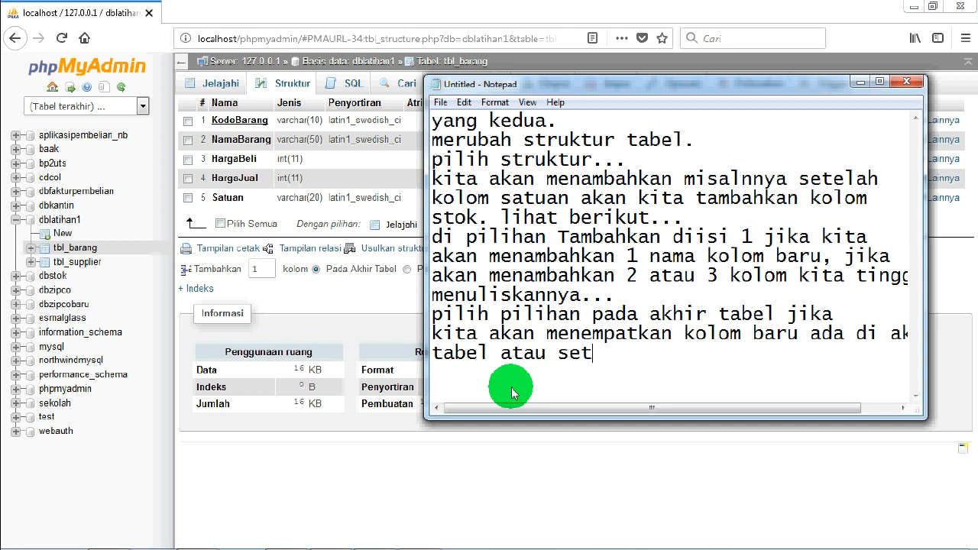
type("elah kolom")
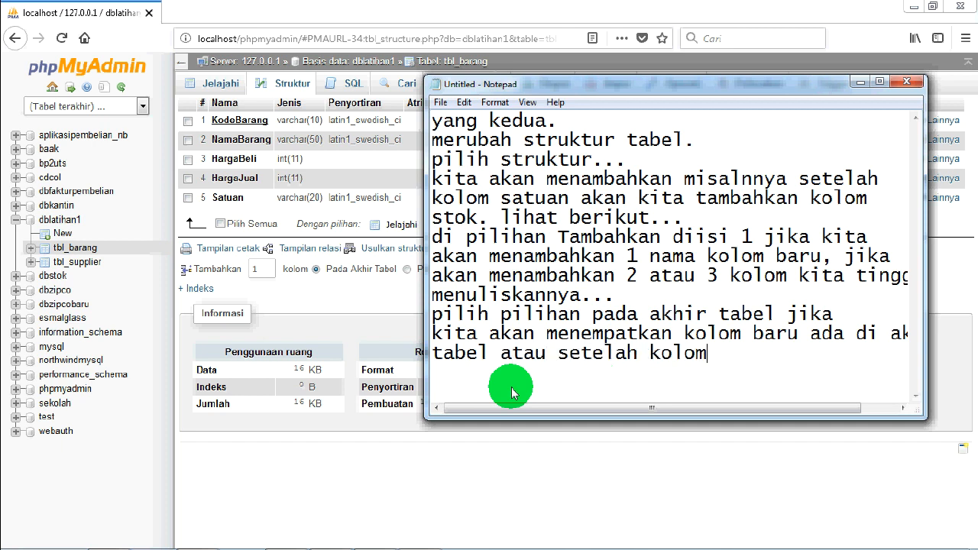
type(" satuan.")
- Clear all the text from the notes
key("ctrl+a")
key("Delete")
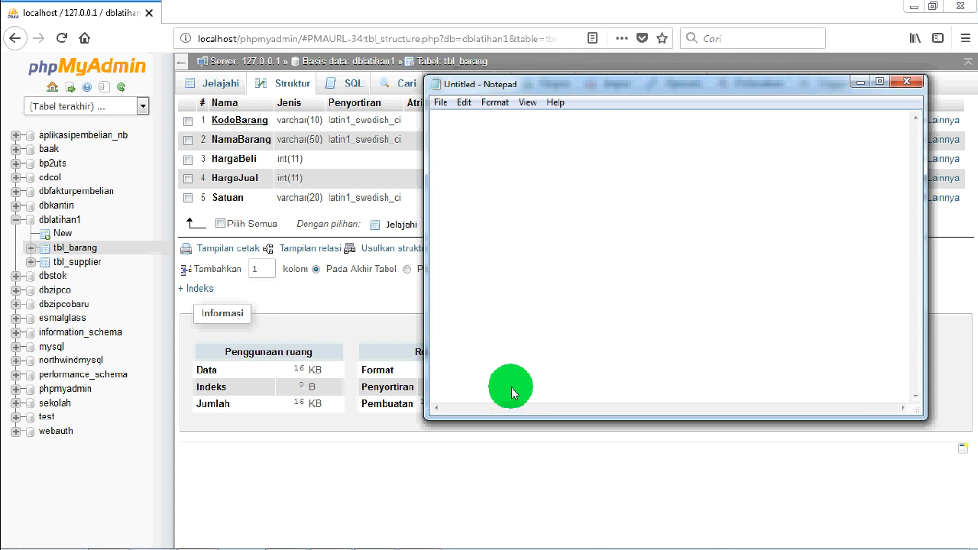
- Set the new column's position to Pada Awal Tabel in phpMyAdmin, and in Notepad write "klik kirim"
left_click(356, 275)
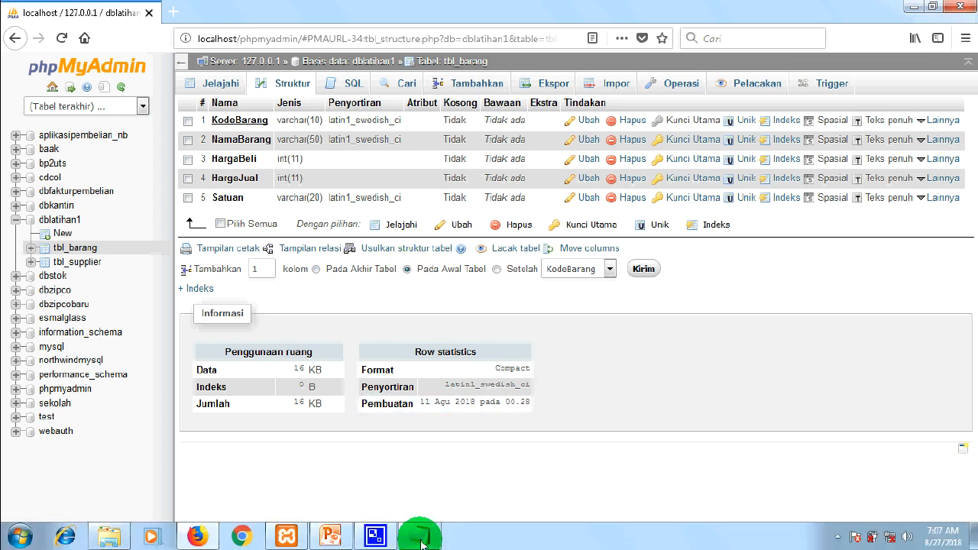
left_click(422, 539)
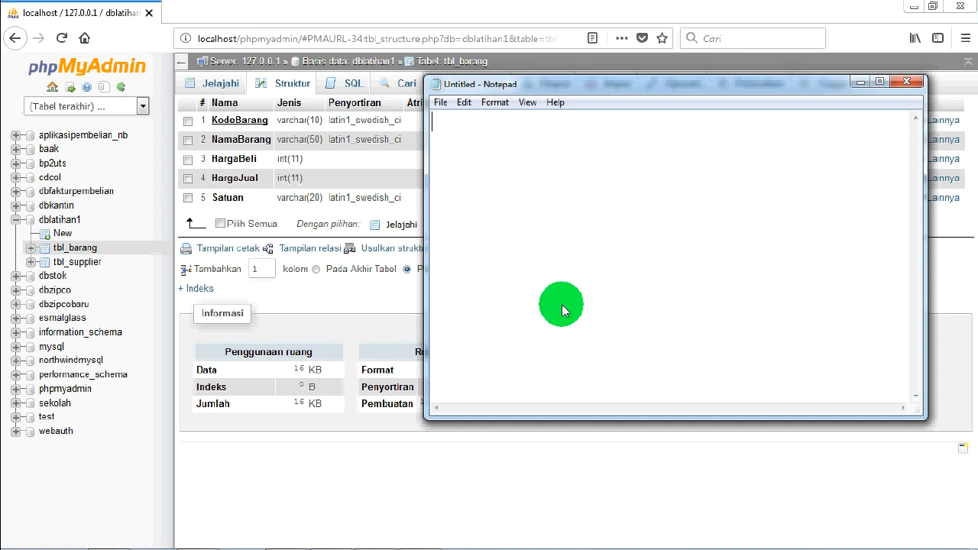
type("klik kirim")
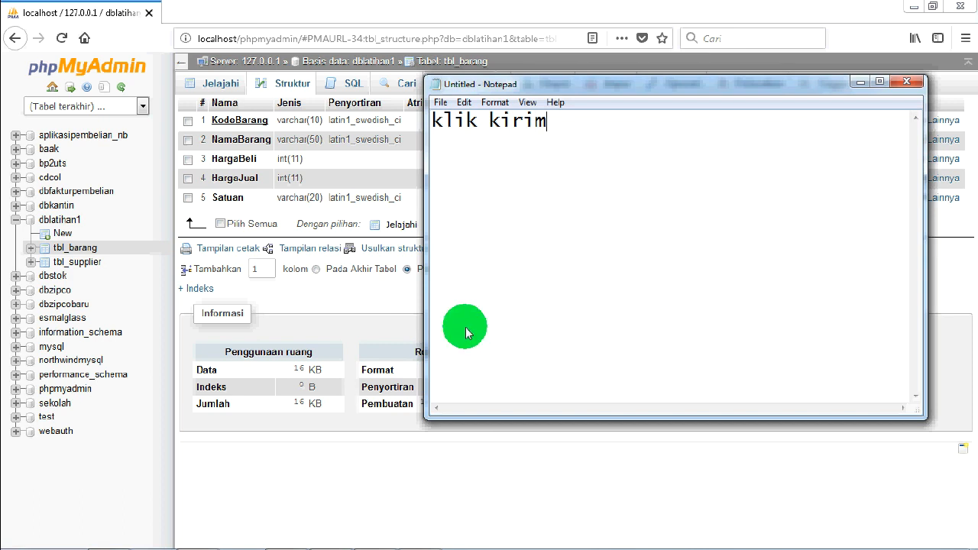
- Switch to phpMyAdmin, set the new column's position to Pada Akhir Tabel, and submit the request to add one column
left_click(393, 286)
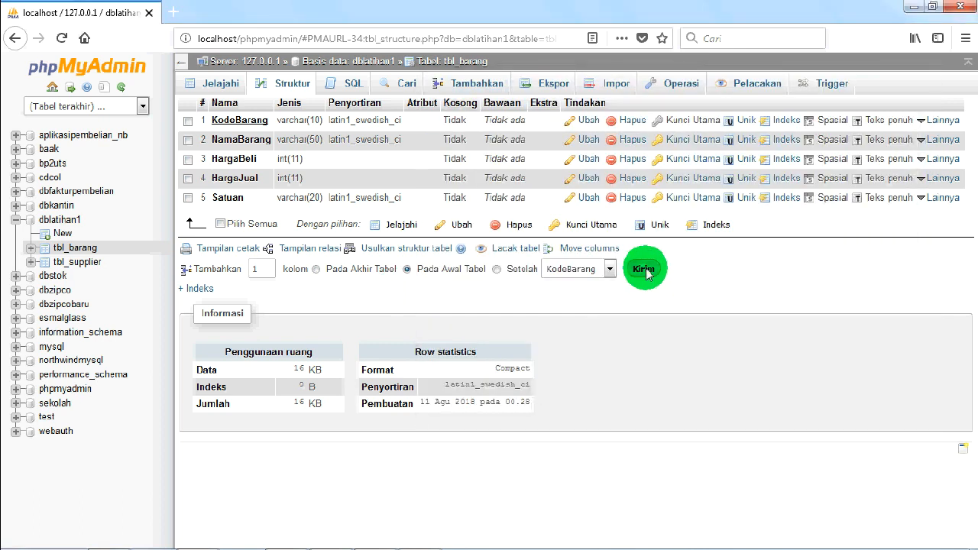
left_click(316, 269)
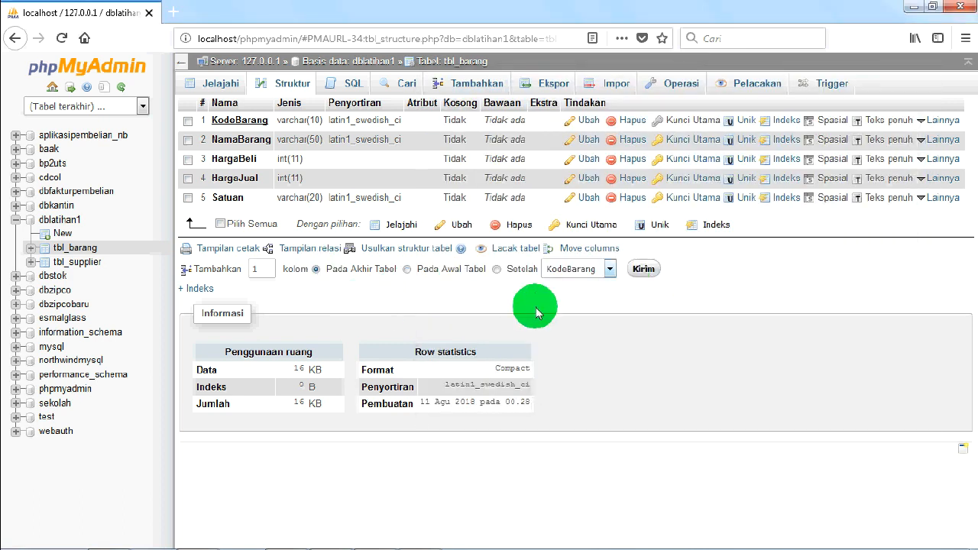
left_click(644, 271)
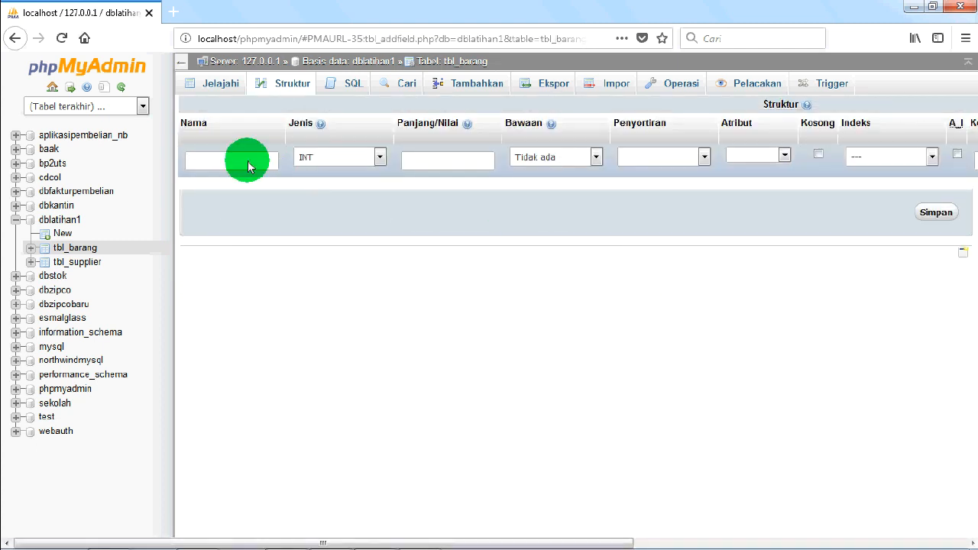
- Add the line "kita isi nama kolom dengan Stok.." to the Notepad notes
mouse_move(320, 543)
left_click(409, 533)
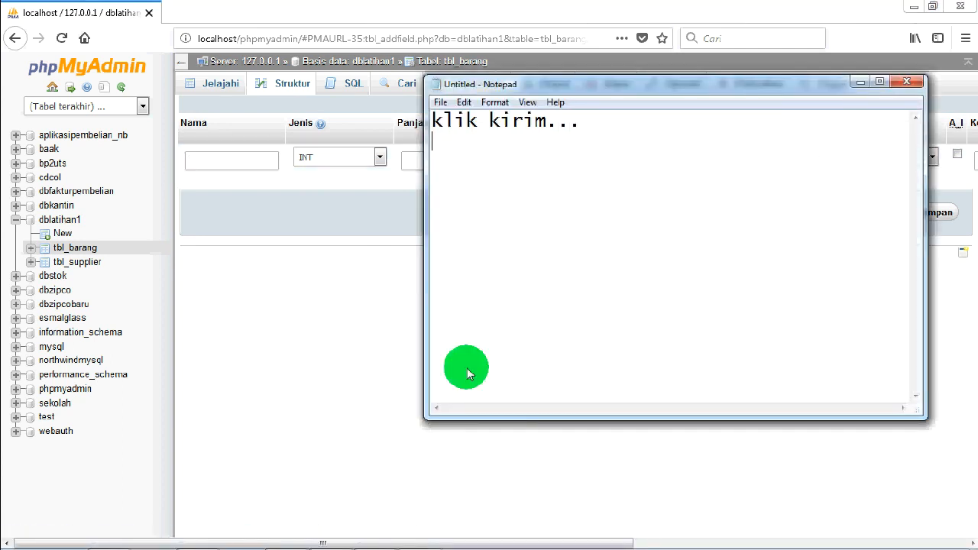
type("kita isi")
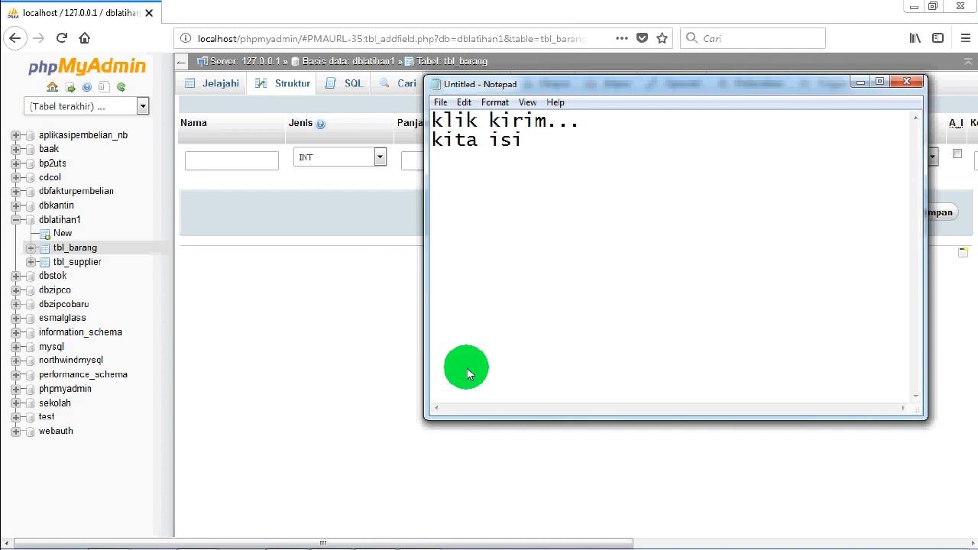
type("nama kolom ")
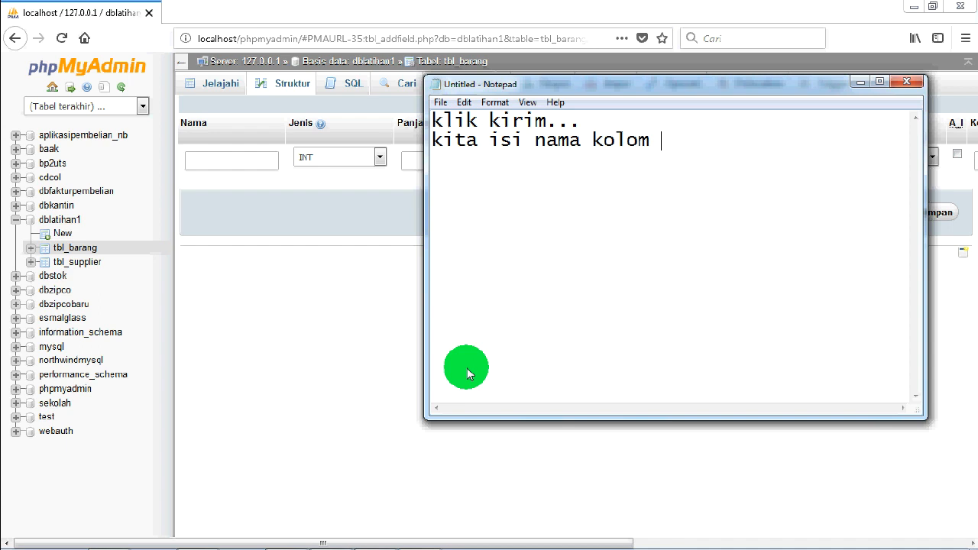
type("dengan ")
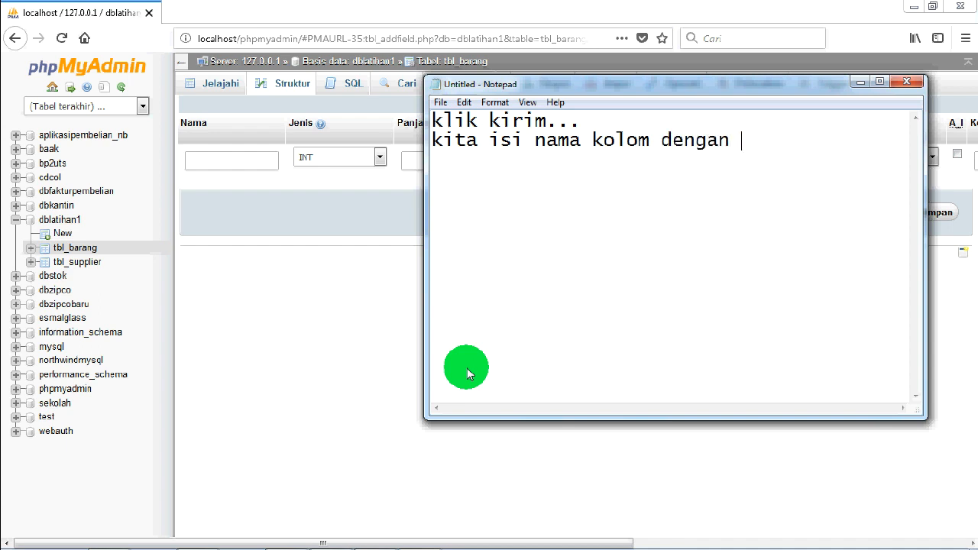
type("Stok..")
- In phpMyAdmin, name the new column stok with type INT and save it to tbl_barang
left_click(231, 160)
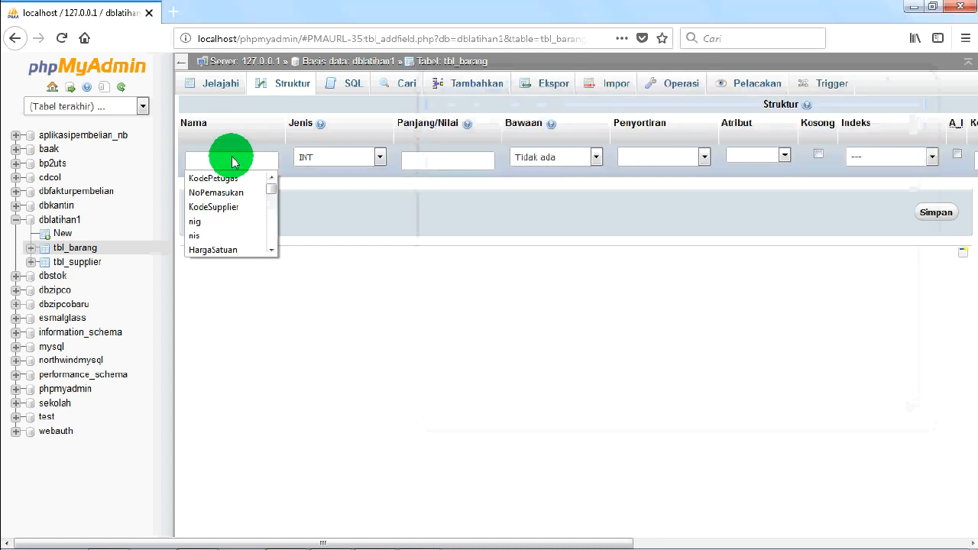
type("stok")
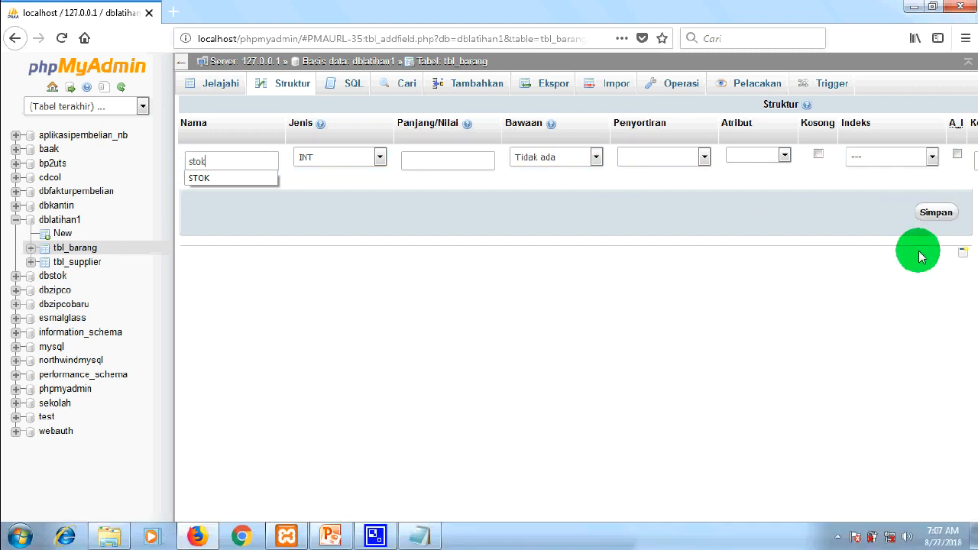
left_click(939, 229)
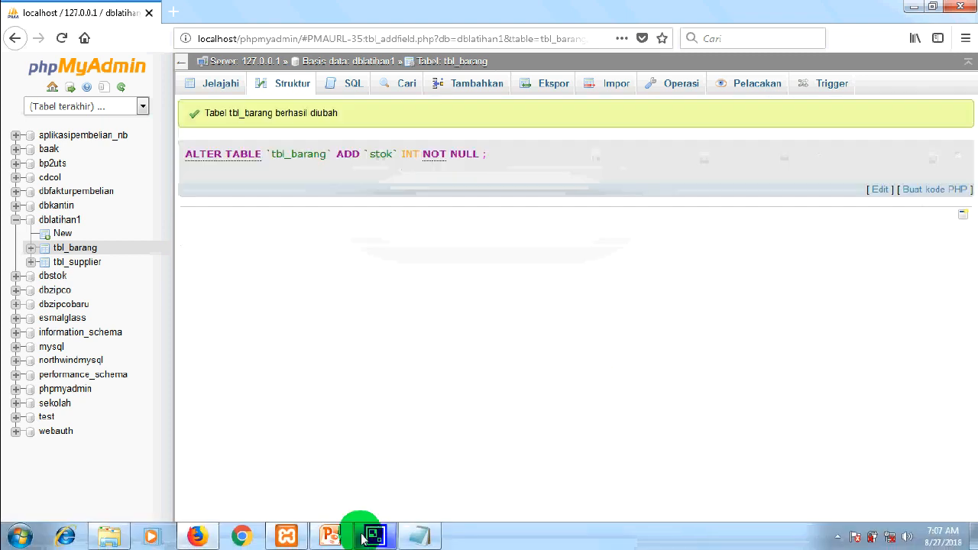
- Add the lines "type data INT dan langsung klik kirim..." and "lihat hasilnya..." to the Notepad notes
left_click(419, 539)
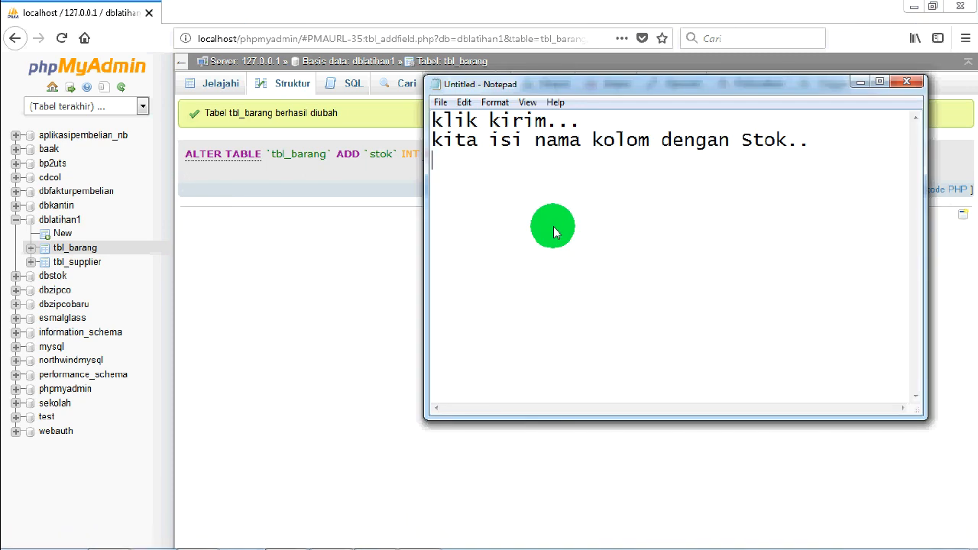
type("type data InT")
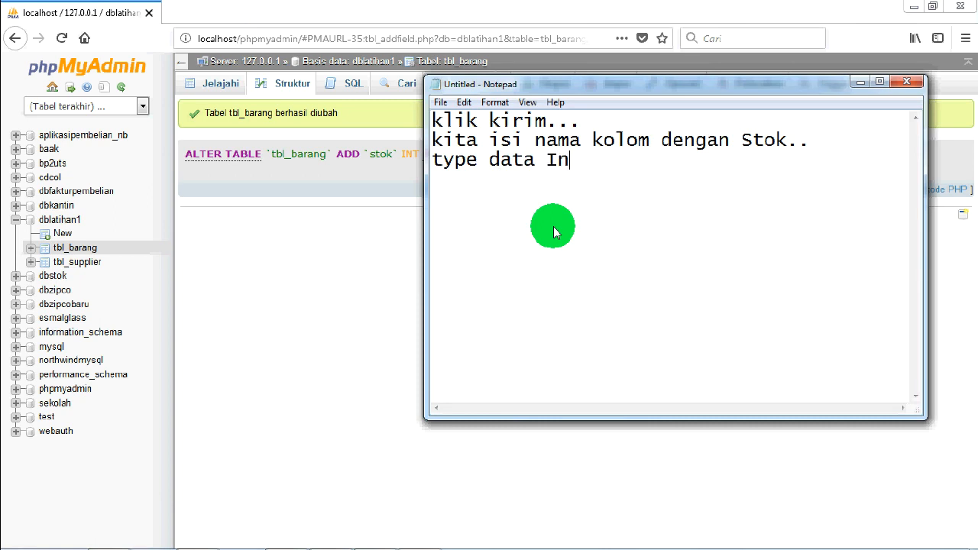
key("BackSpace")
key("BackSpace")
type("T")
key("BackSpace")
type("NT dan lang")
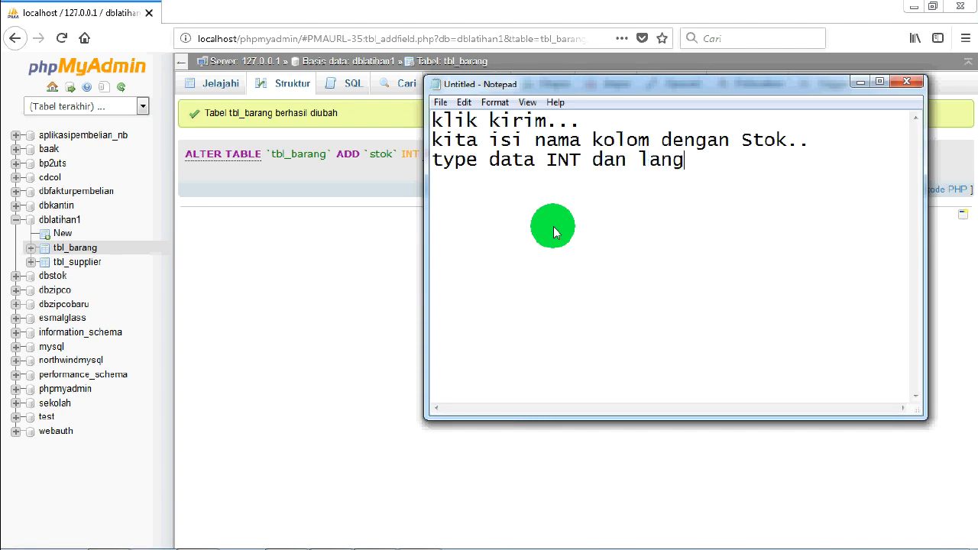
type("sung klik kirim...")
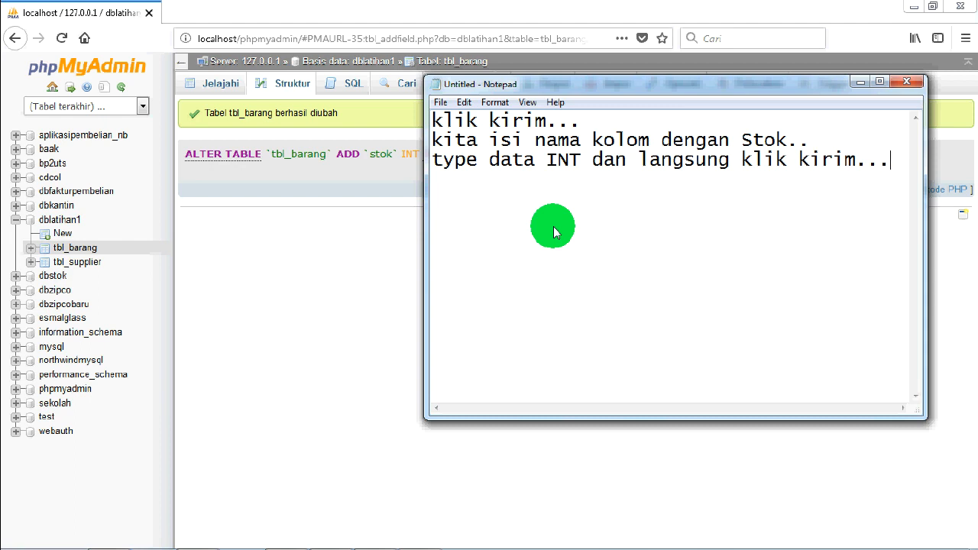
type("lihat hasilnya...")
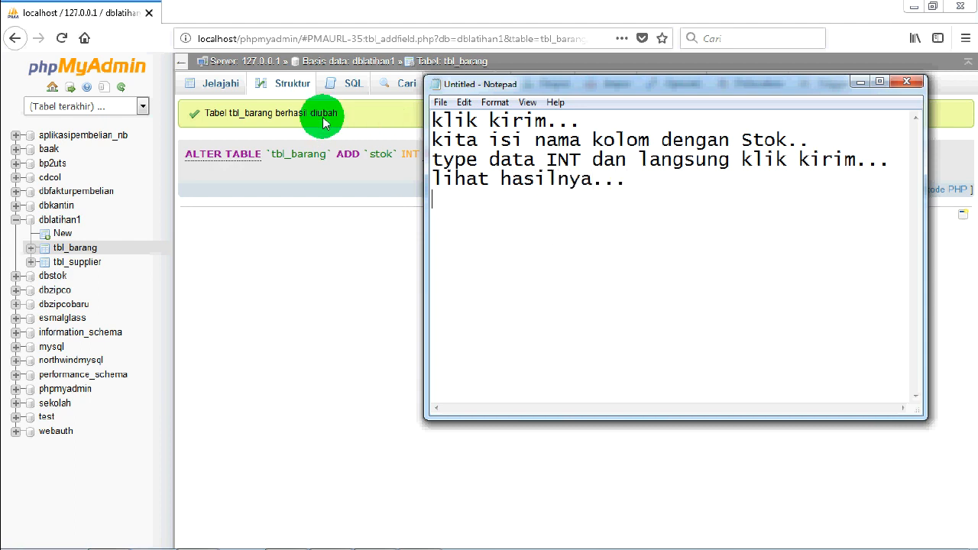
- Examine the rows and structure of tbl_barang in phpMyAdmin for the new stok column, returning to the row view
left_click(224, 88)
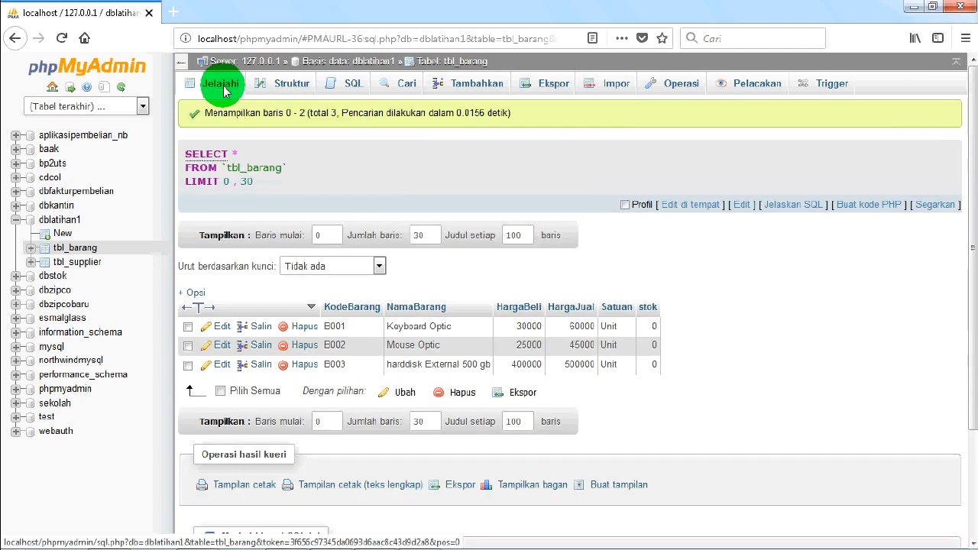
left_click(285, 88)
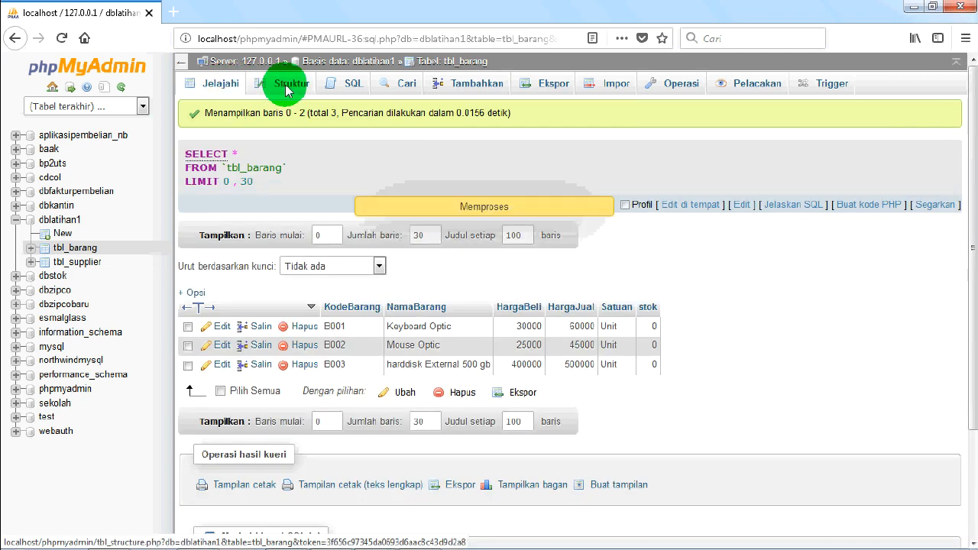
left_click(218, 85)
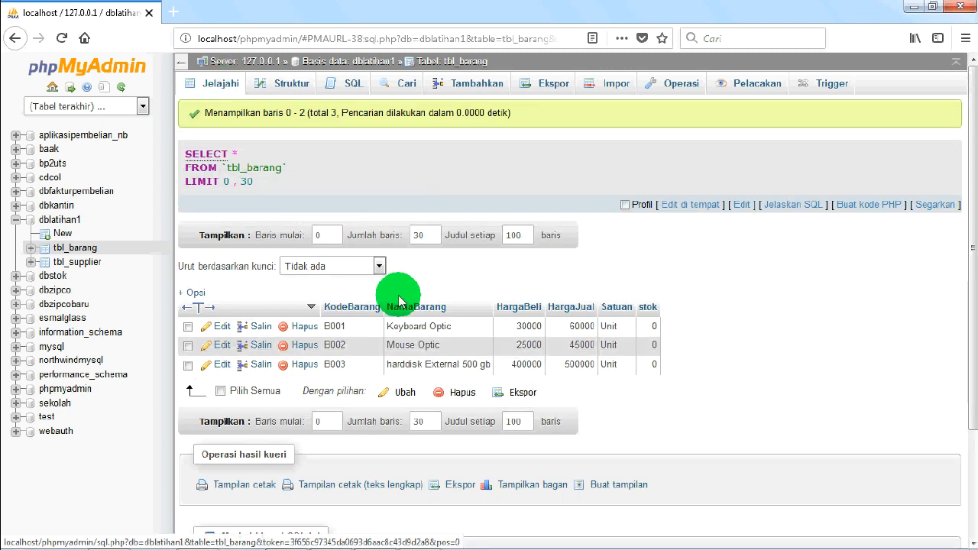
- Add the line "Nah...kita edit data untuk mengisi stoknya" to the Notepad notes
left_click(422, 538)
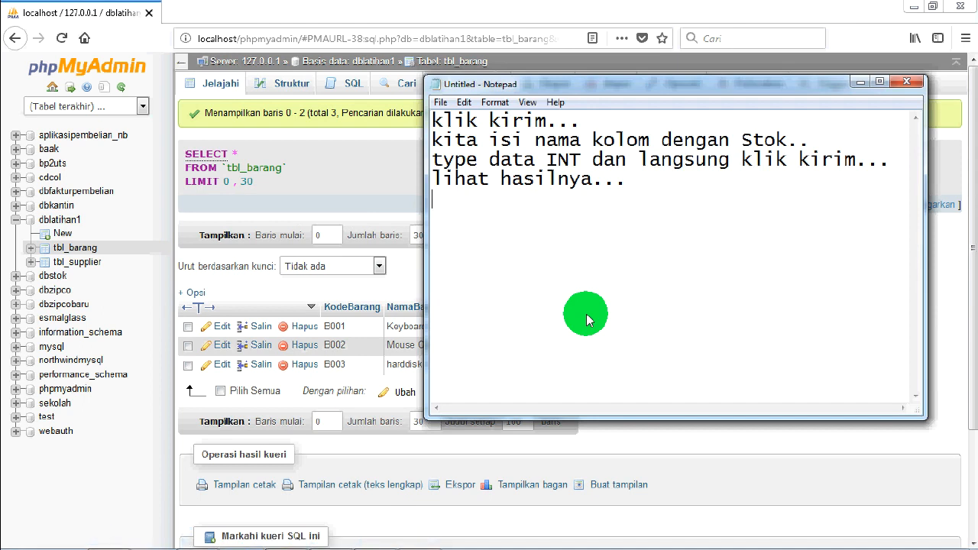
type("Nah...kita ed")
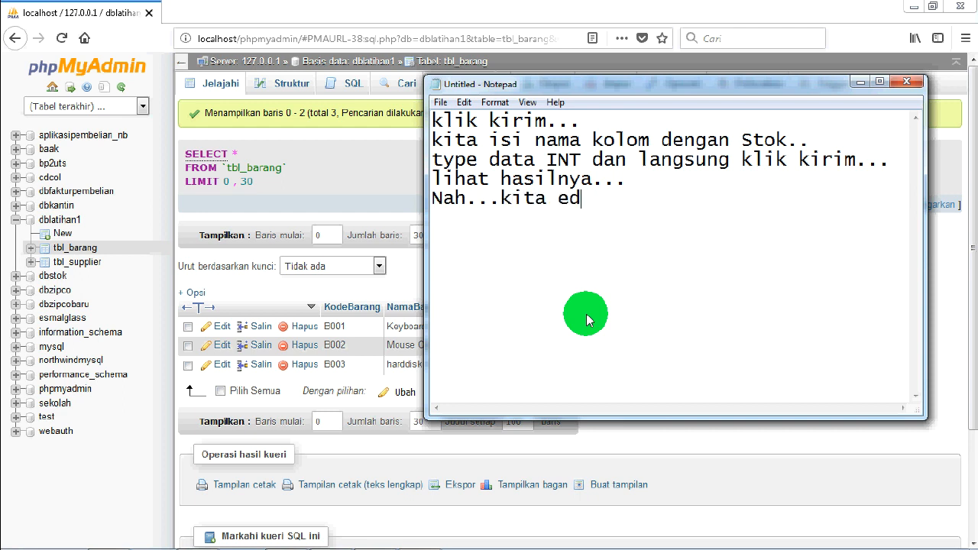
type("it data")
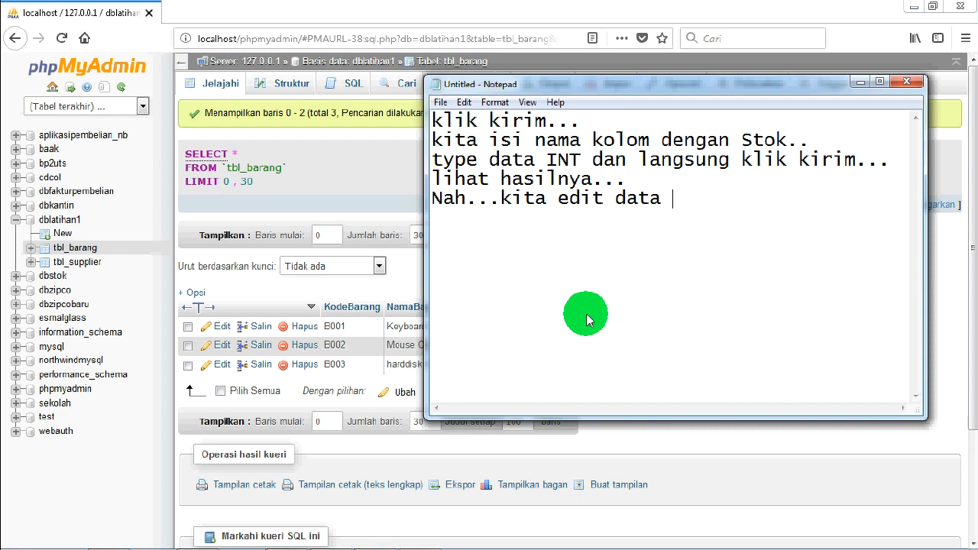
type("untuk mengisi")
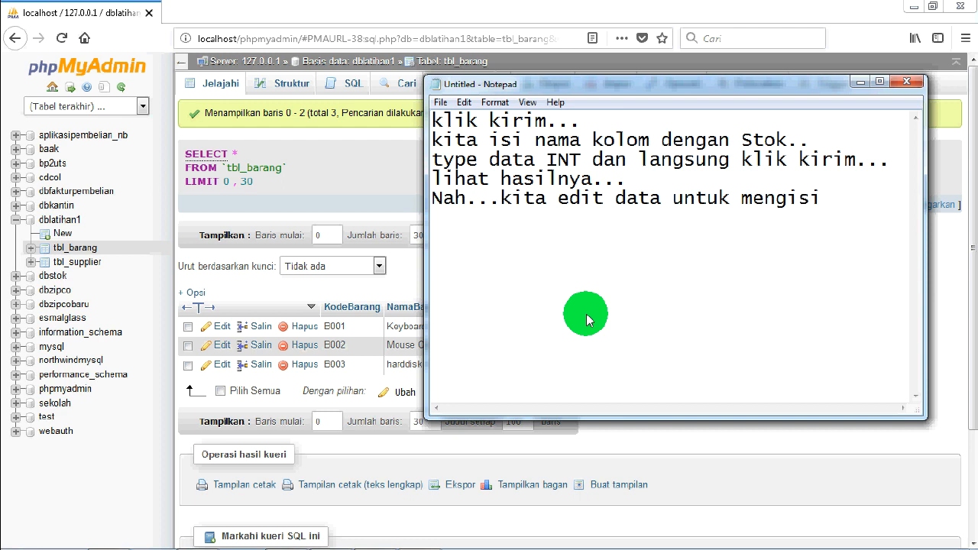
type(" stoknya")
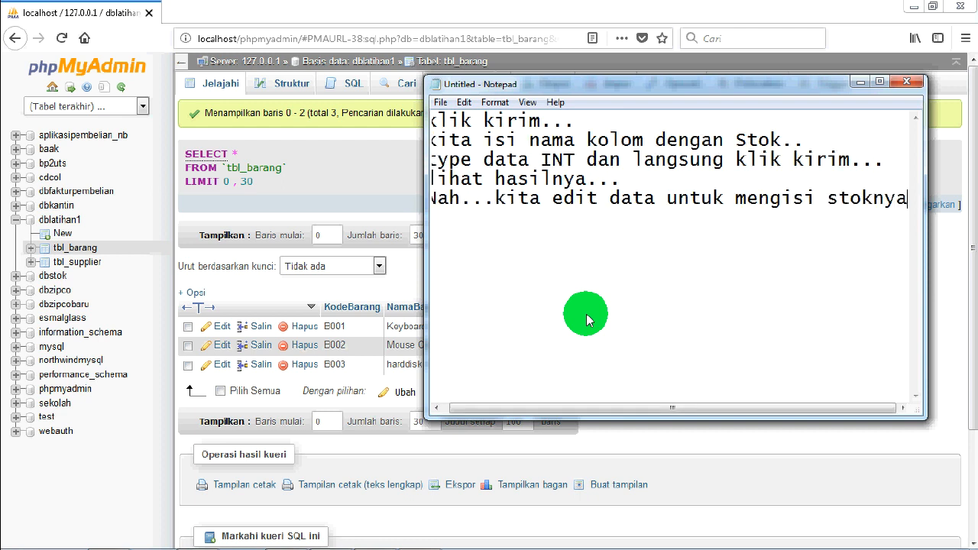
key("Return")
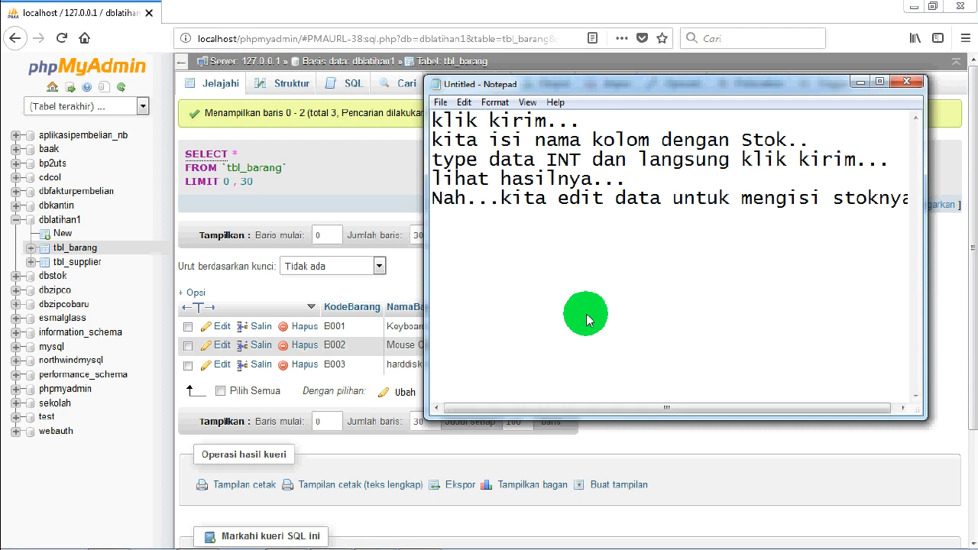
- In phpMyAdmin, set stok to 30 for both the Keyboard Optic and Mouse Optic rows of tbl_barang
left_click(363, 168)
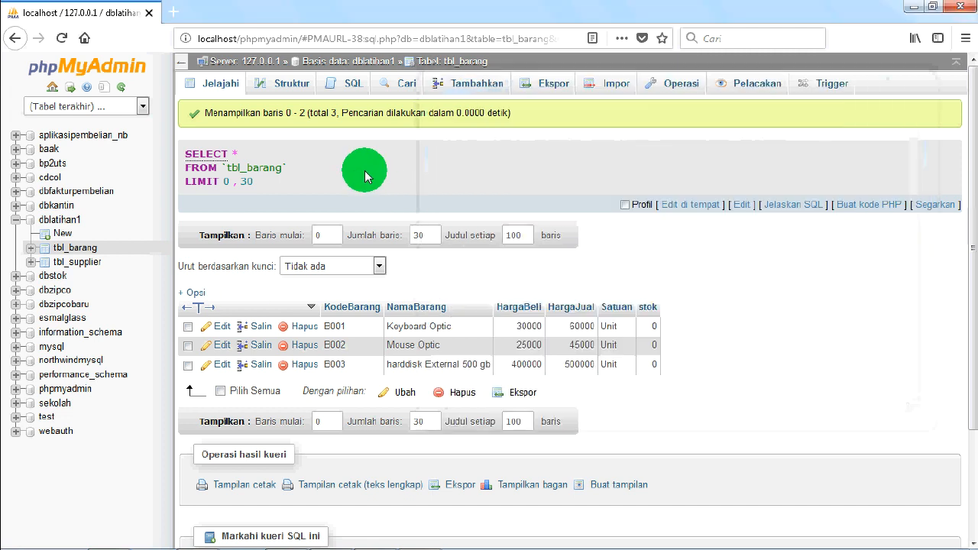
left_click(220, 325)
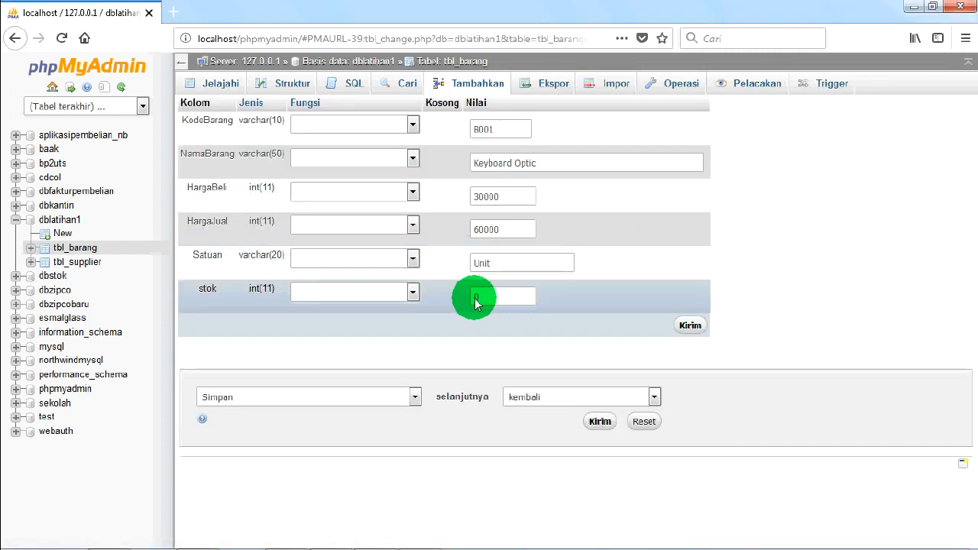
left_click(690, 326)
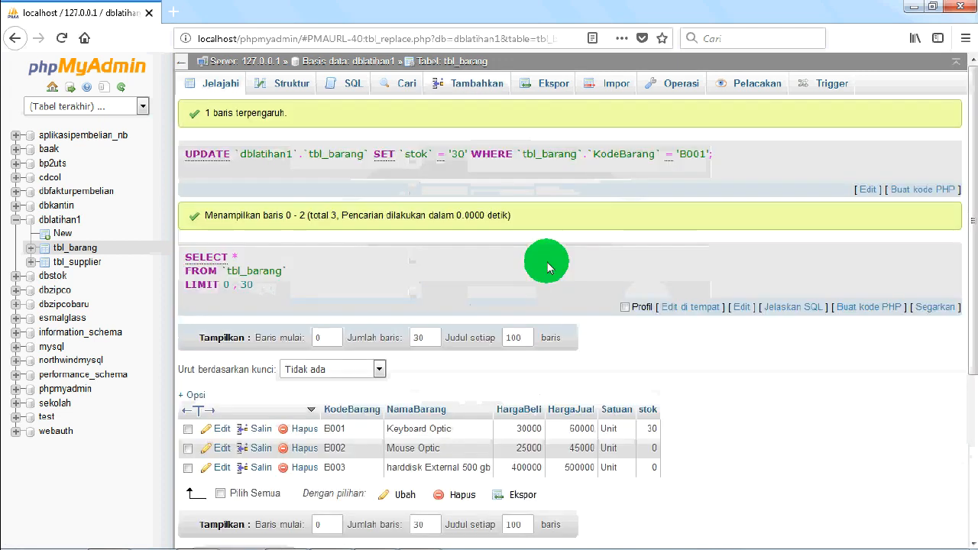
left_click(222, 452)
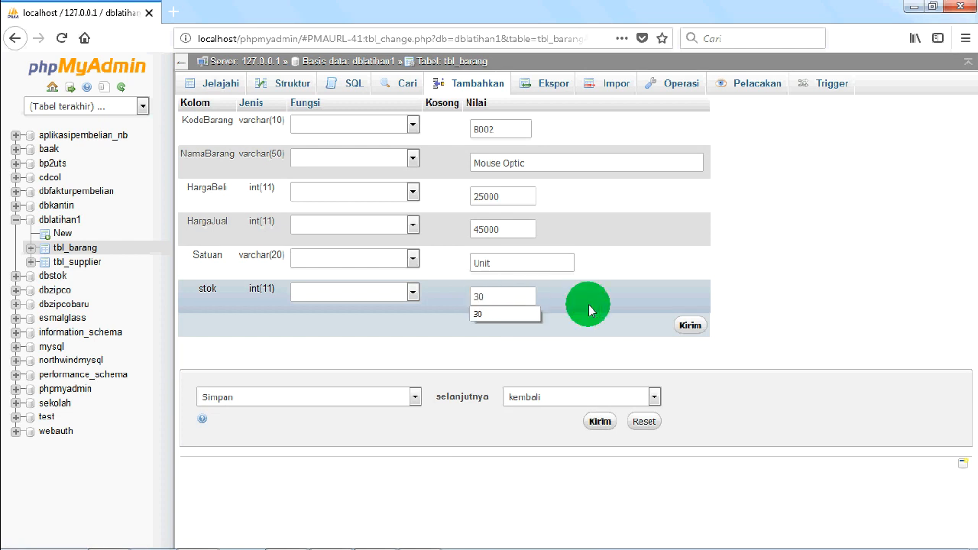
left_click(686, 327)
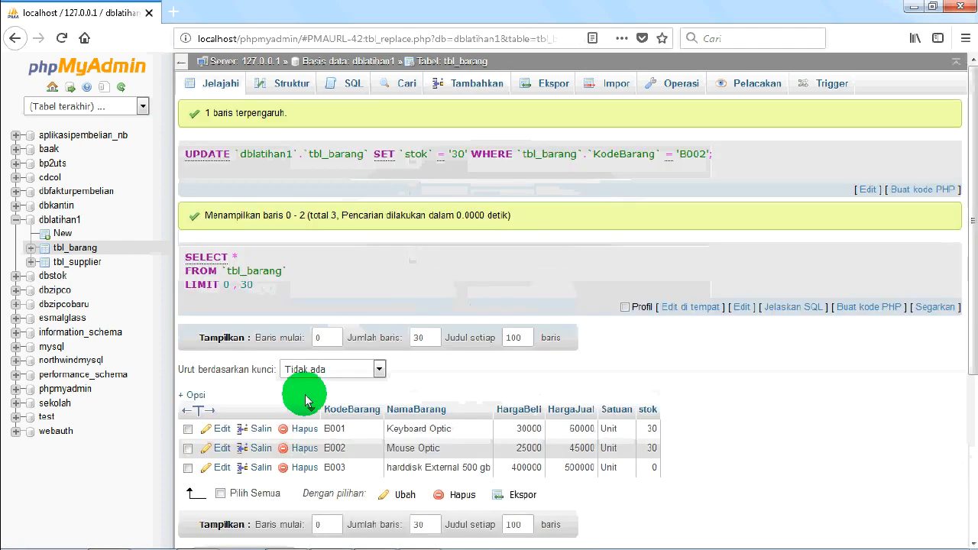
- Set stok to 5 for the harddisk External 500 gb row and save the record
left_click(218, 467)
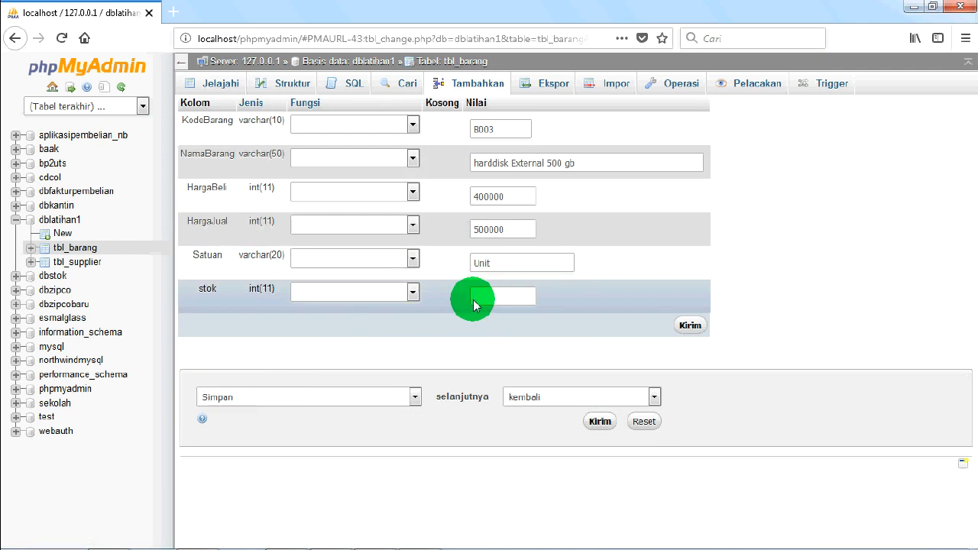
left_click(474, 302)
type("5")
left_click(690, 326)
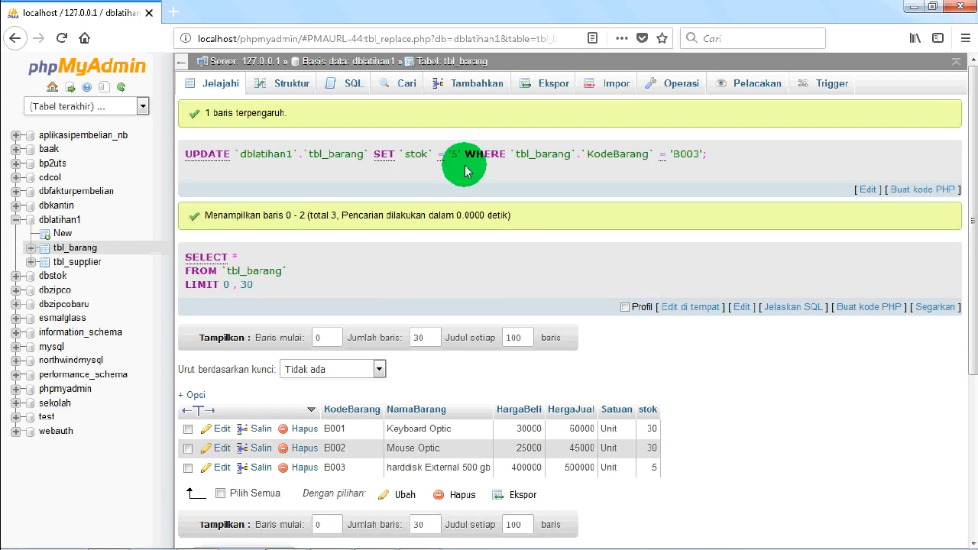
- Switch to Notepad, replacing all the existing notes with the line "bagaimana jika tidak muncul pilihan"
mouse_move(391, 540)
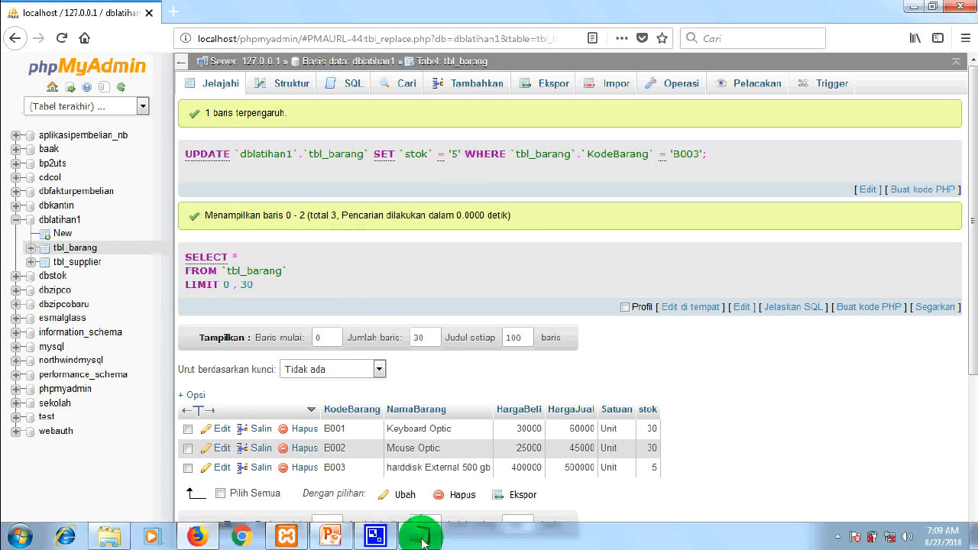
left_click(422, 538)
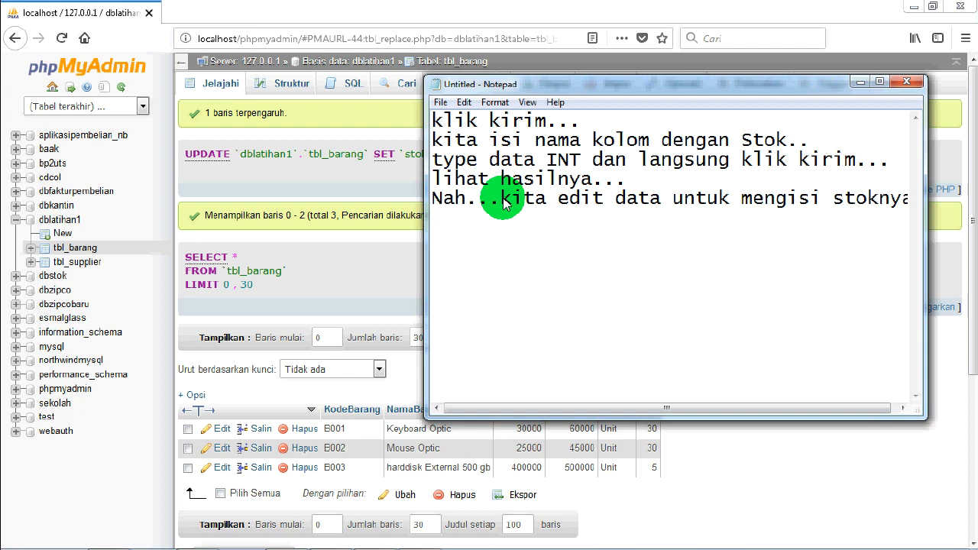
key("ctrl+a")
key("BackSpace")
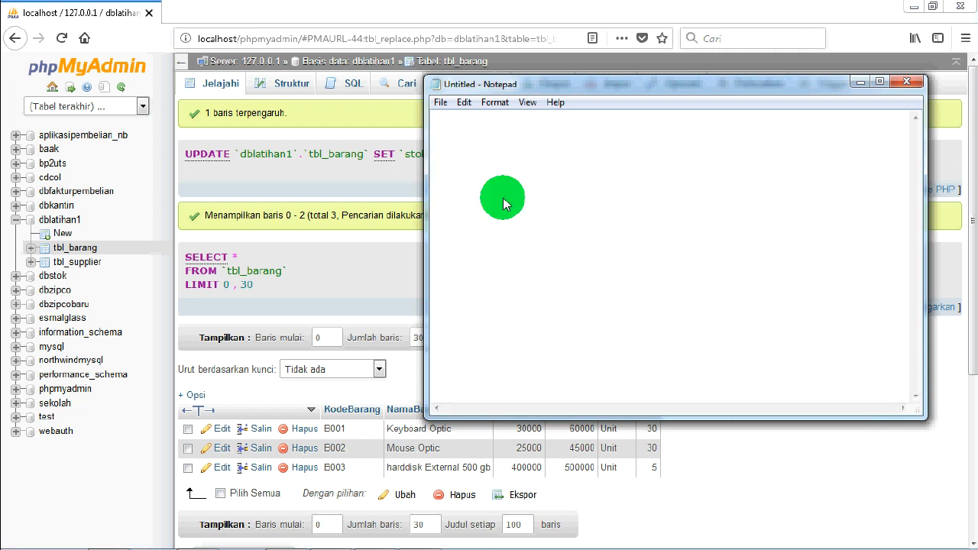
type("bagaimana ")
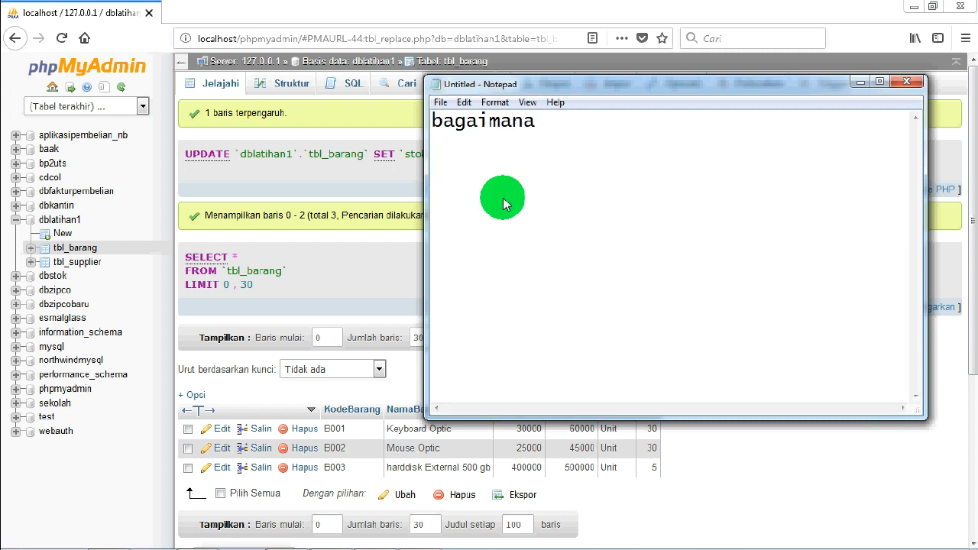
type("jika tidak m")
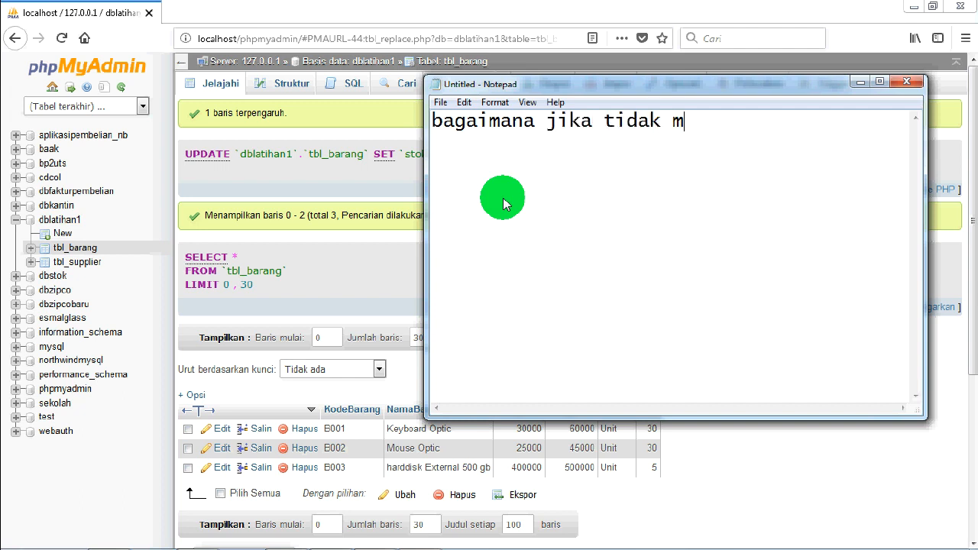
type("uncul pilihan")
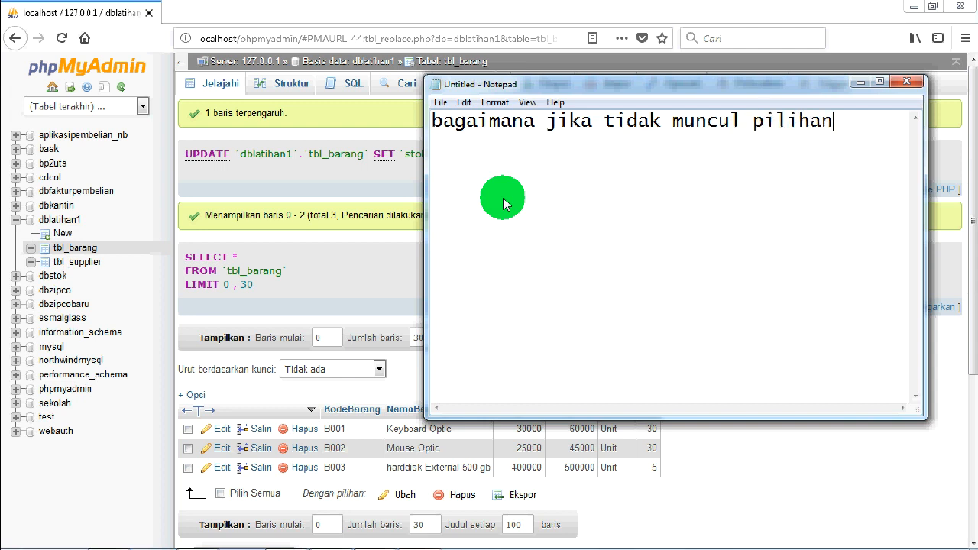
- Add the second line "Edit, salin dan hapus seperti di tabel supplier." to the Notepad question
key("Return")
type("Edit, salin")
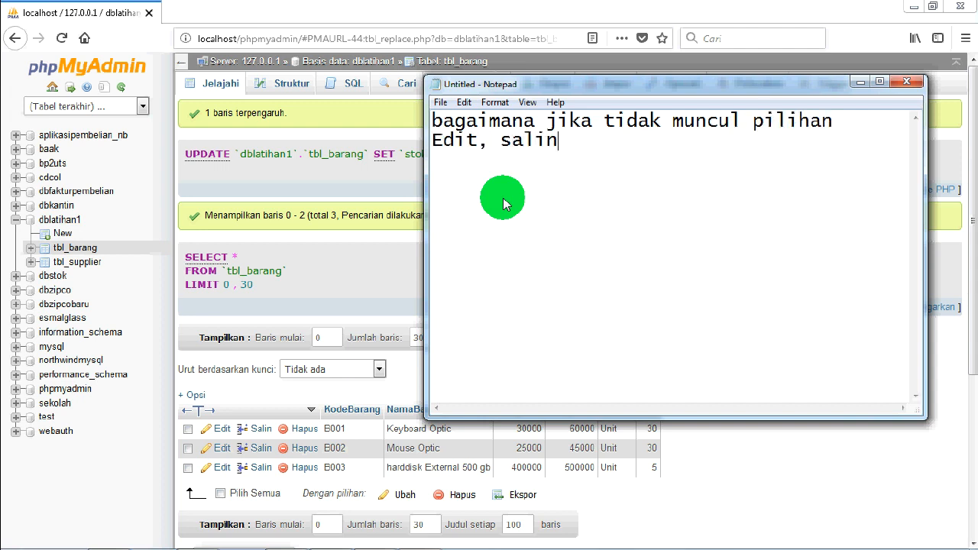
type(" dan hapus")
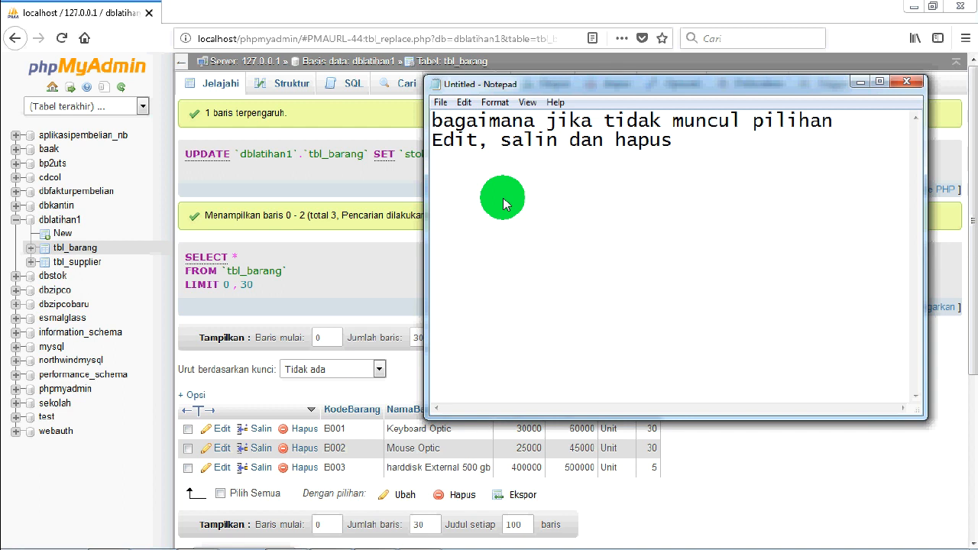
type("seperti di tabe")
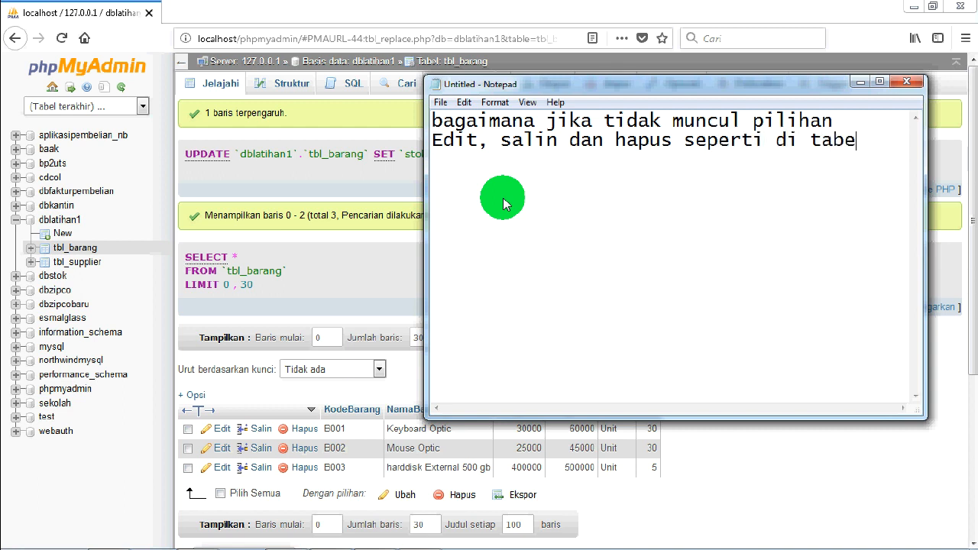
type("l supplier.")
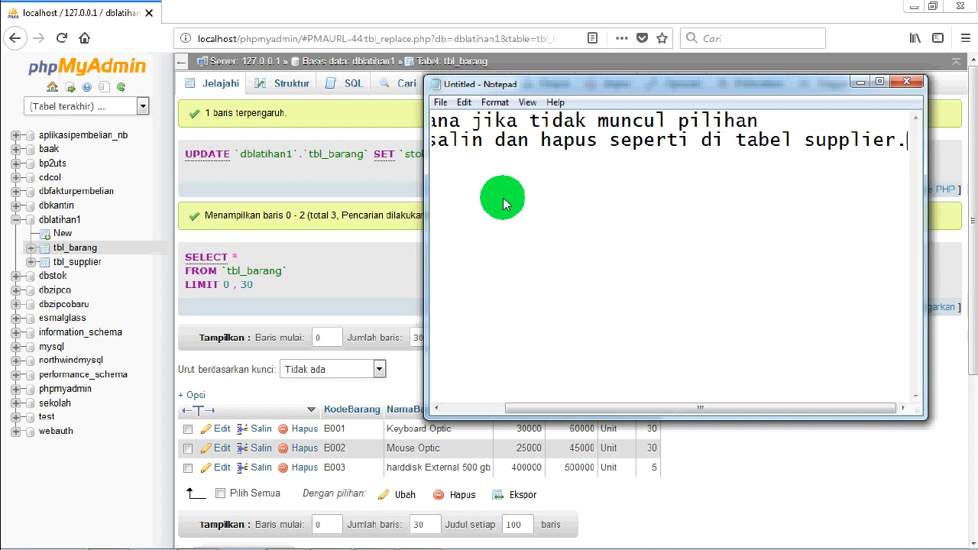
key("Return")
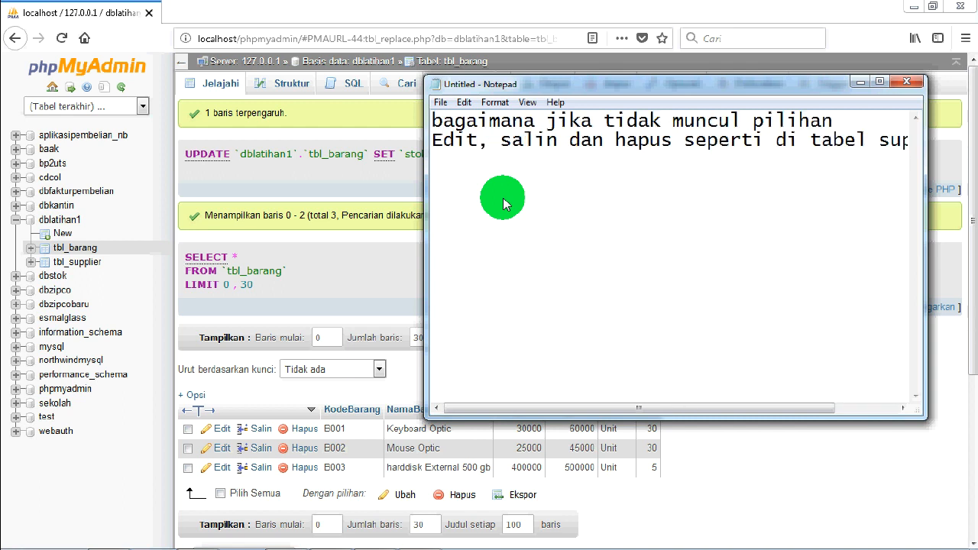
- Display the rows of tbl_supplier in phpMyAdmin and add the line "Jawabnya:" to the Notepad notes
left_click(95, 262)
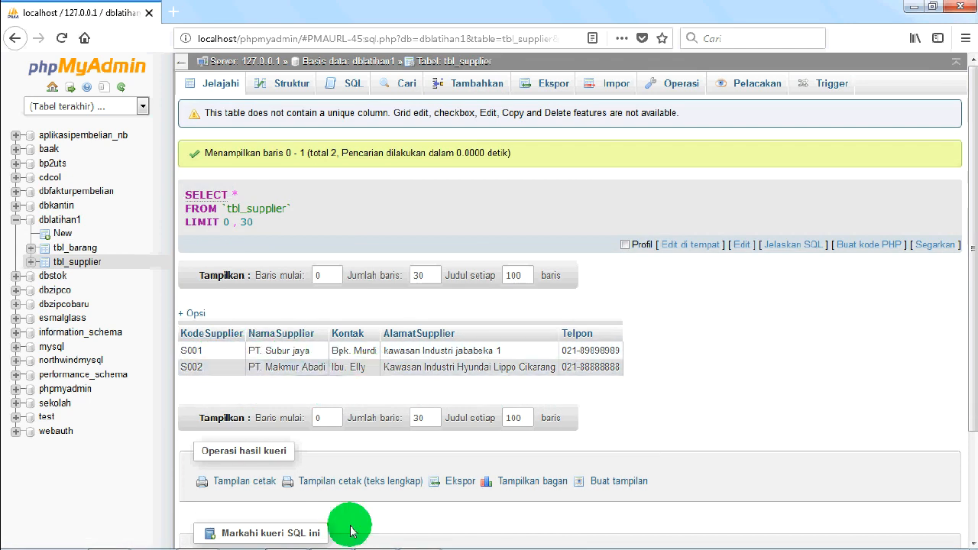
mouse_move(380, 538)
mouse_move(428, 542)
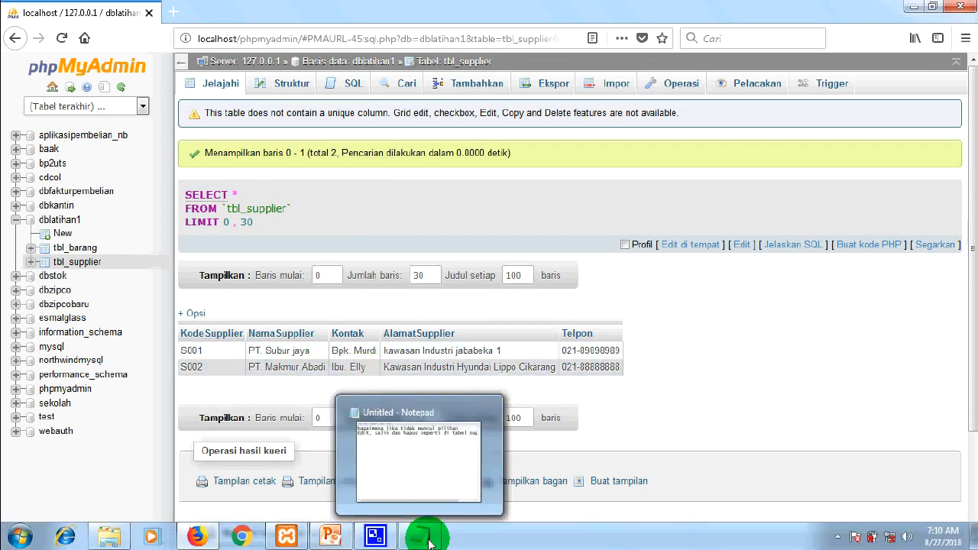
left_click(428, 541)
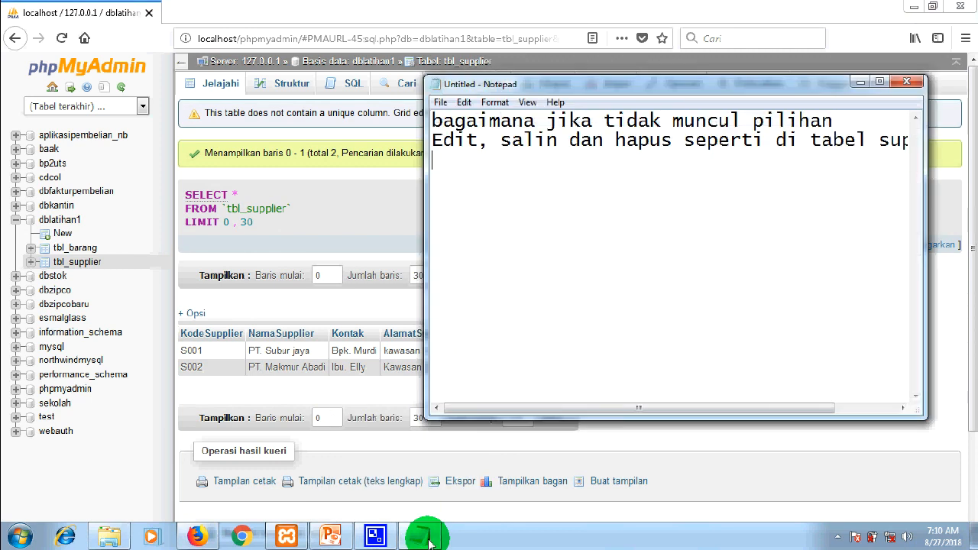
type("Jawabny")
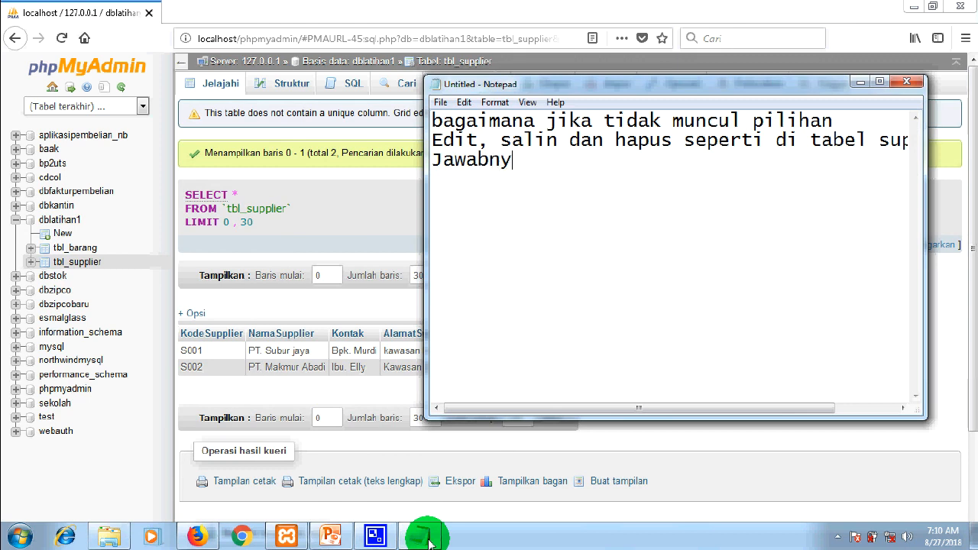
type("a:")
key("Return")
- Begin the answer in the notes with the line "Jika memang di suatu tabel tidak ada"
type("Jika memamng")
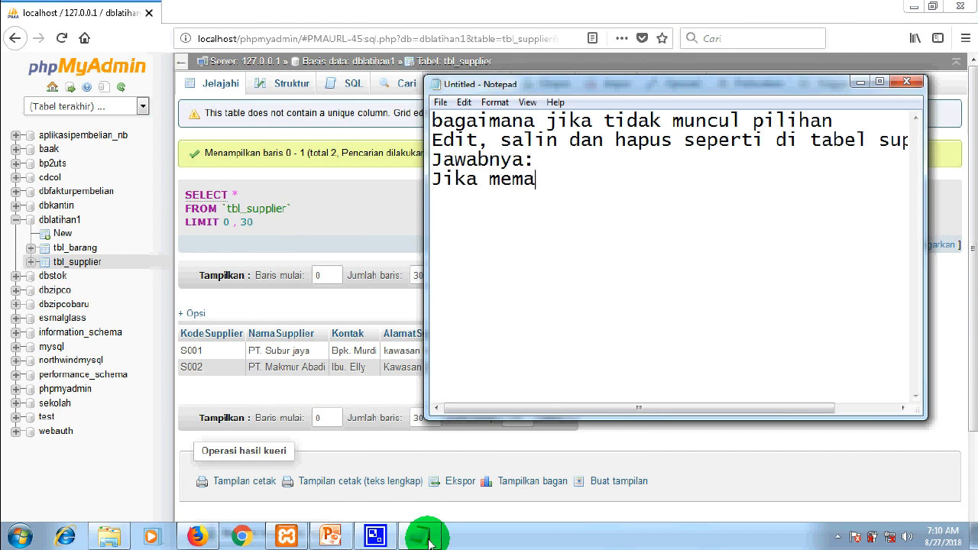
key("BackSpace")
key("BackSpace")
key("BackSpace")
type("ng di suat")
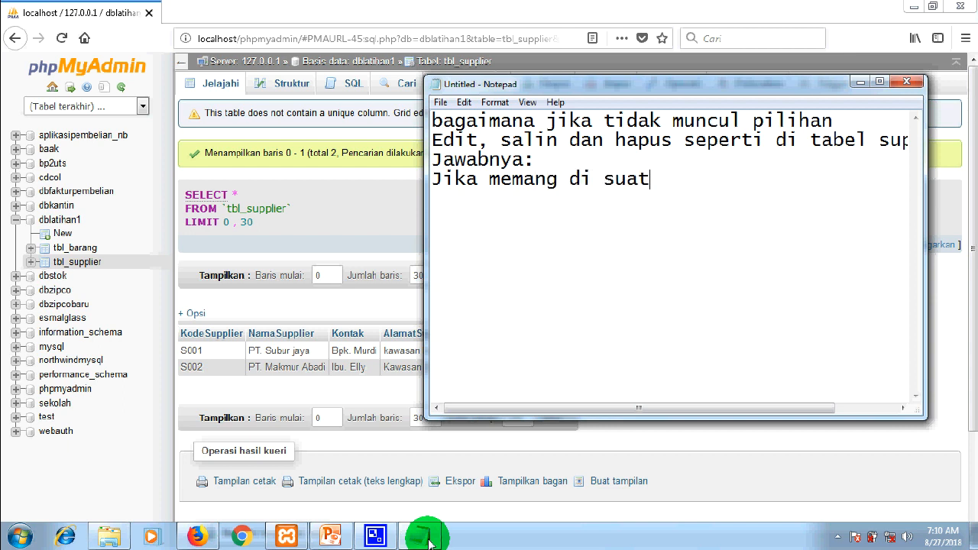
type("u tabel tidak ada")
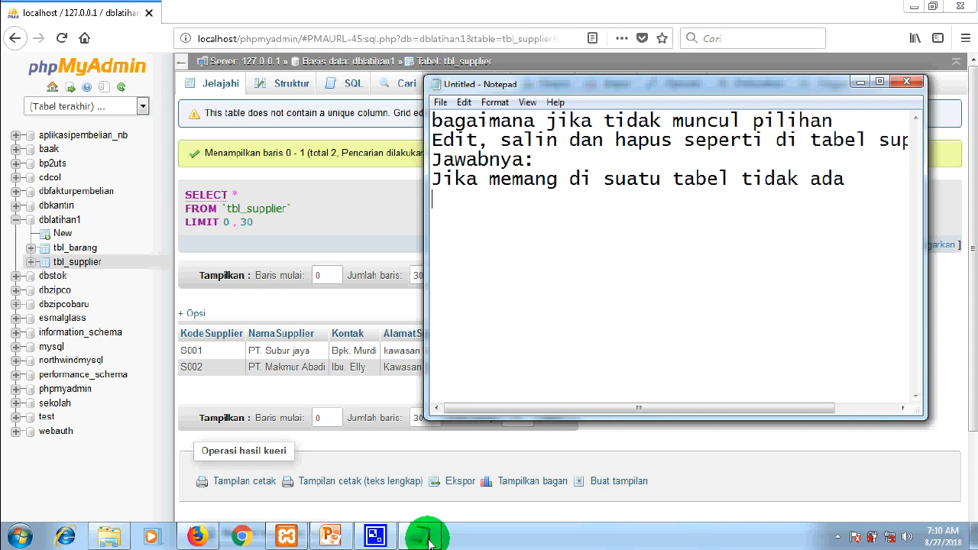
- Continue the answer over two lines: "sebuah primary key, maka cara mengeditnya" and "dengan menggunakan perintah SQL."
key("Return")
type("sebuah prima")
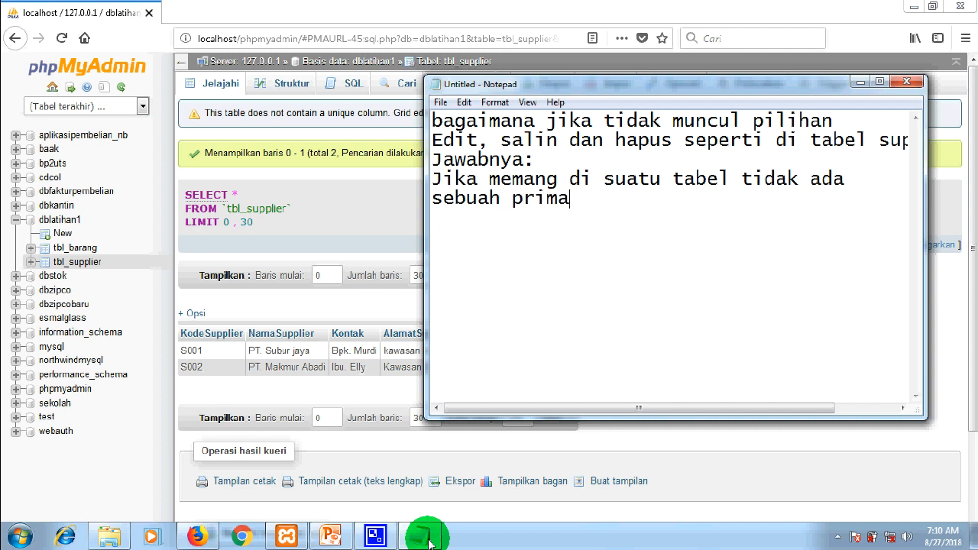
type("ry key, maka")
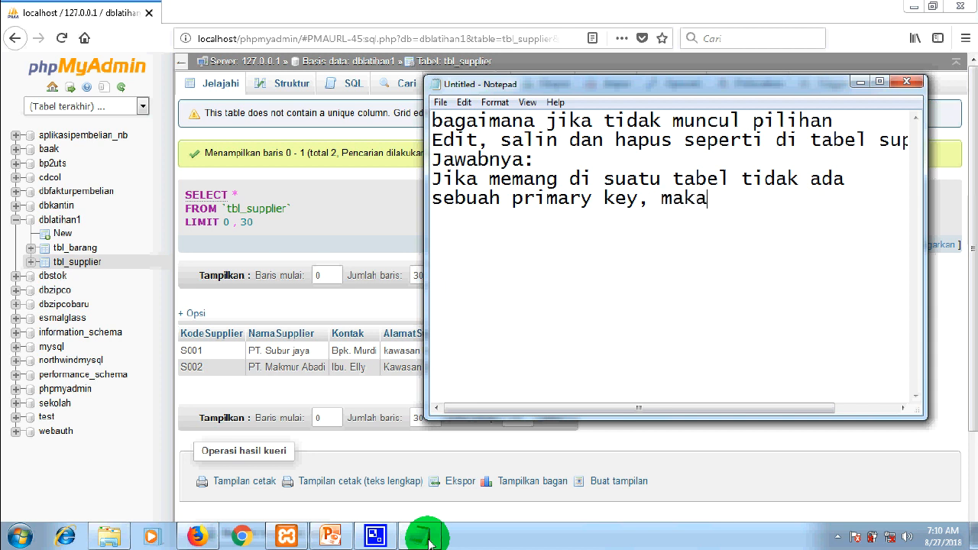
type(" cara mengeditnya")
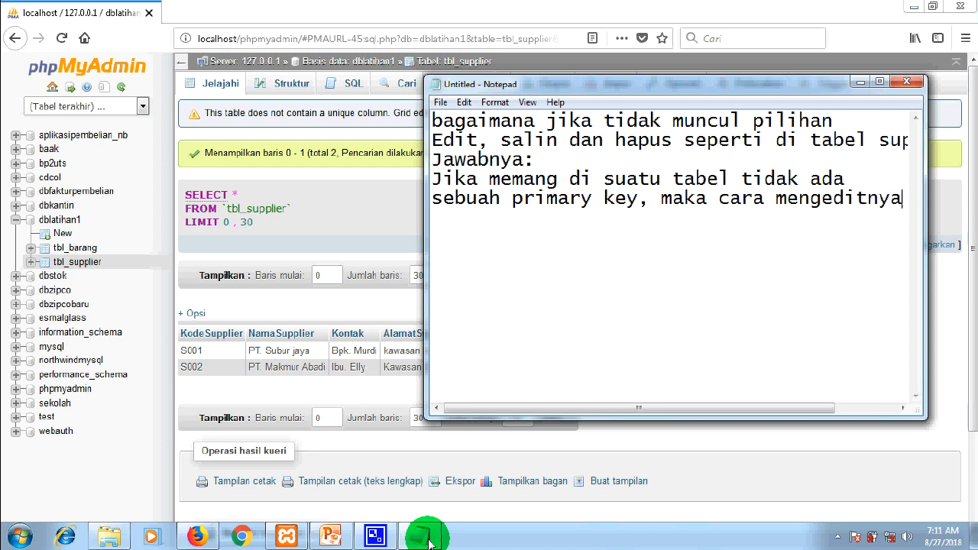
key("Return")
type("dengan menggu")
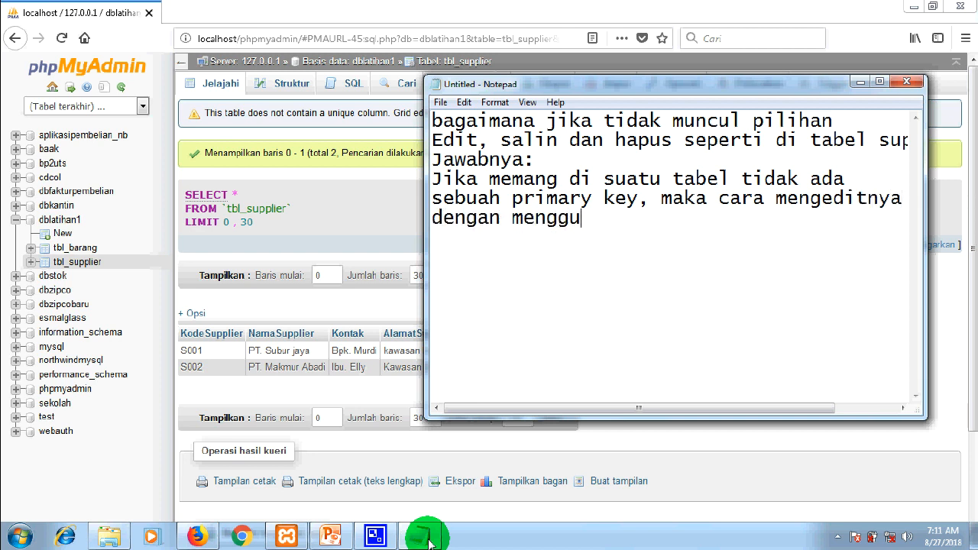
type("nakan per")
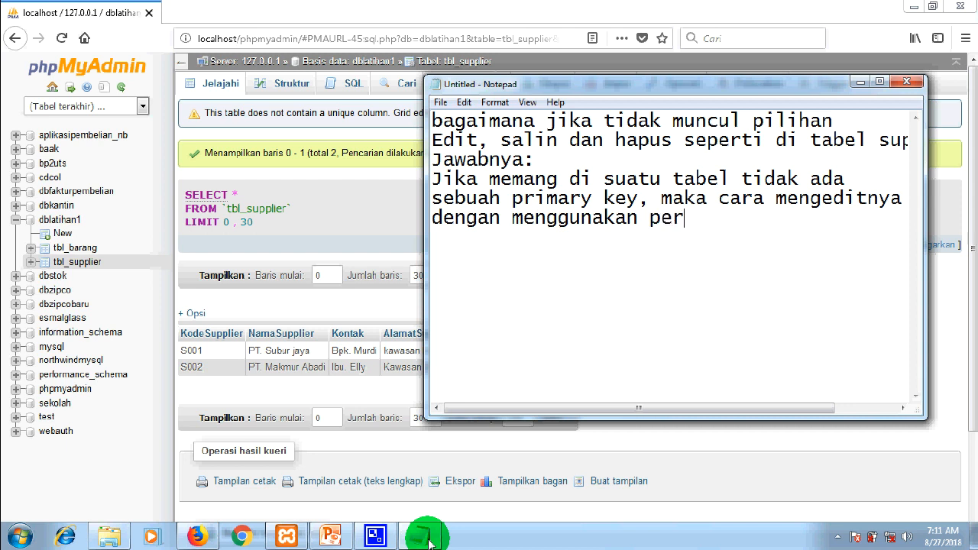
type("intah SQL")
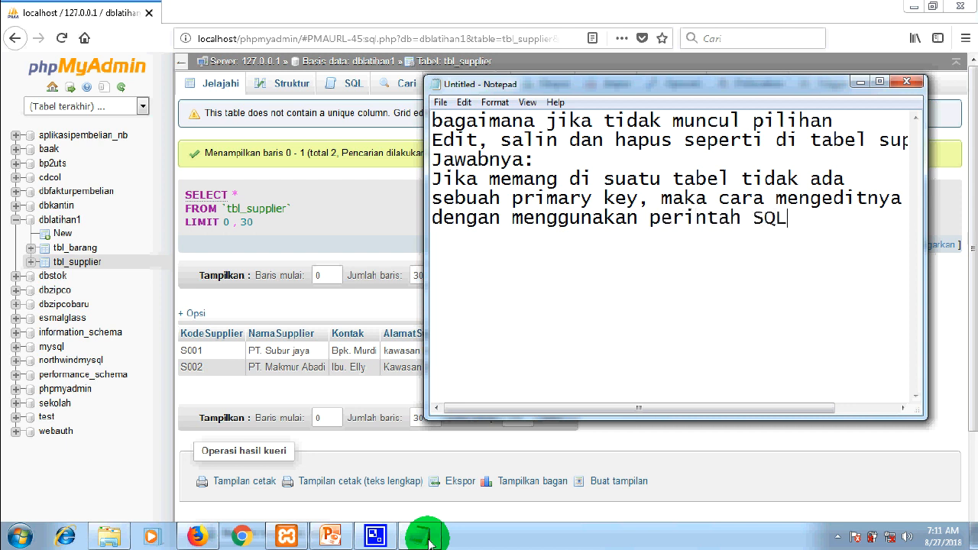
type(".")
- Add the remark "(akan dibahas lain waktu...)" on a new line under the answer
key("Return")
type("(akan di")
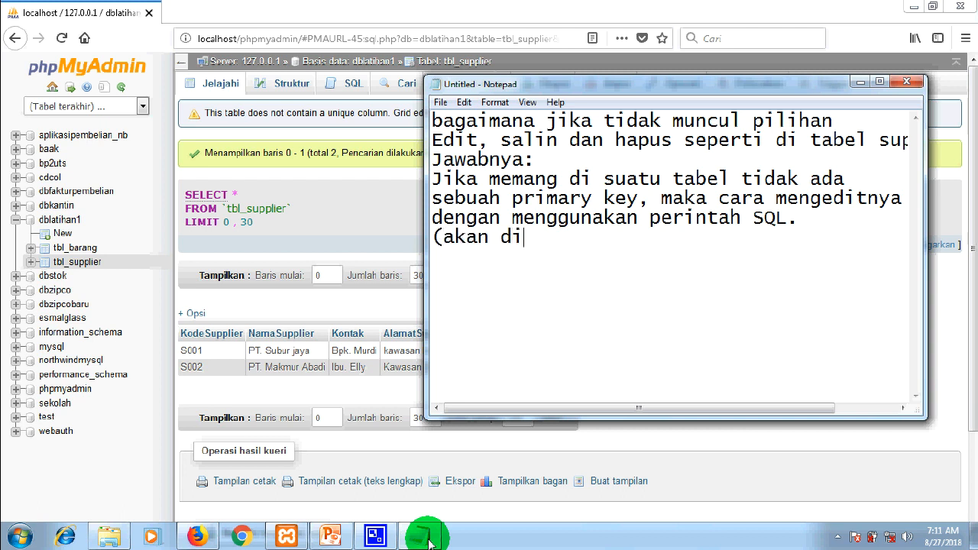
type("bahas")
type("lai")
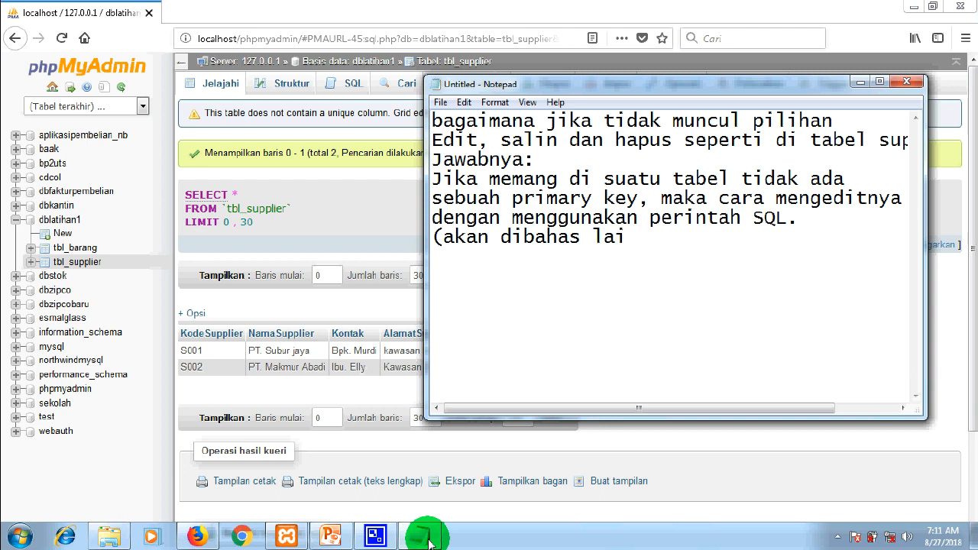
type("n waktu...)")
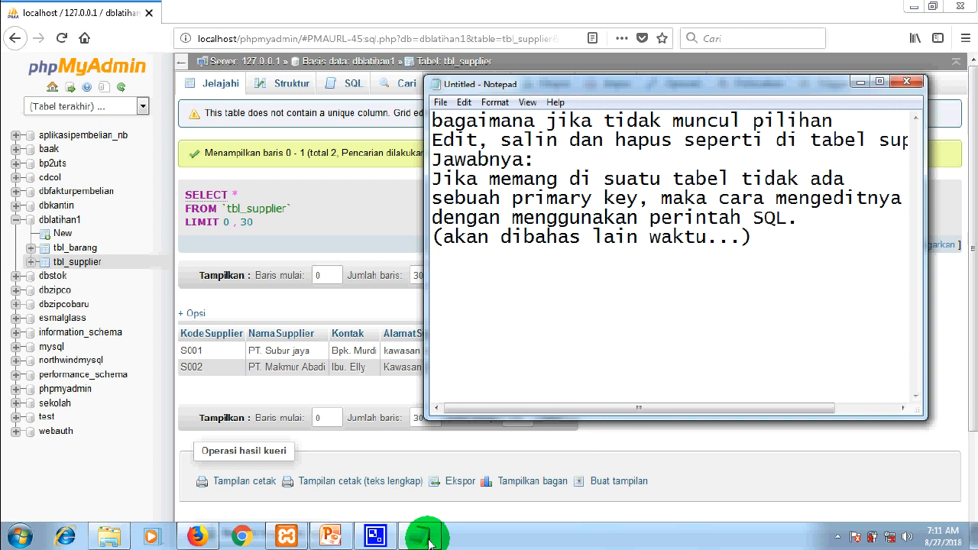
- Leave a blank line and add the closing line "itu tutorial cara mengedit data dan juga struktur tabel"
key("Return")
type("itu")
type("tutori")
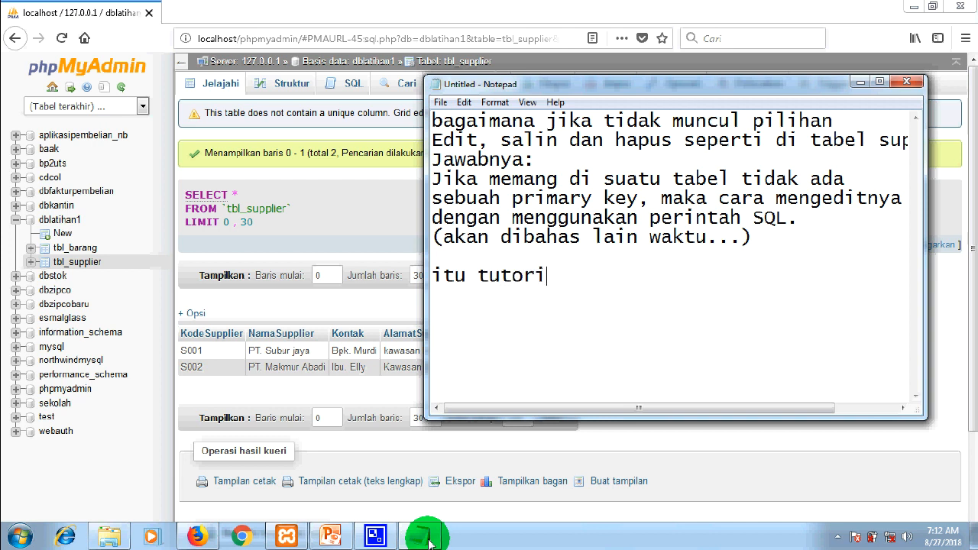
type("al cara meng")
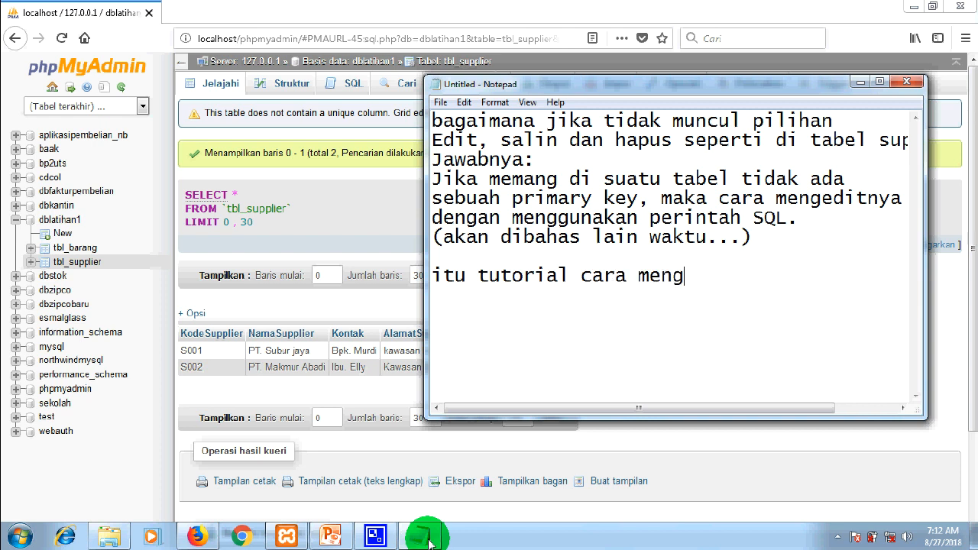
type("edit da")
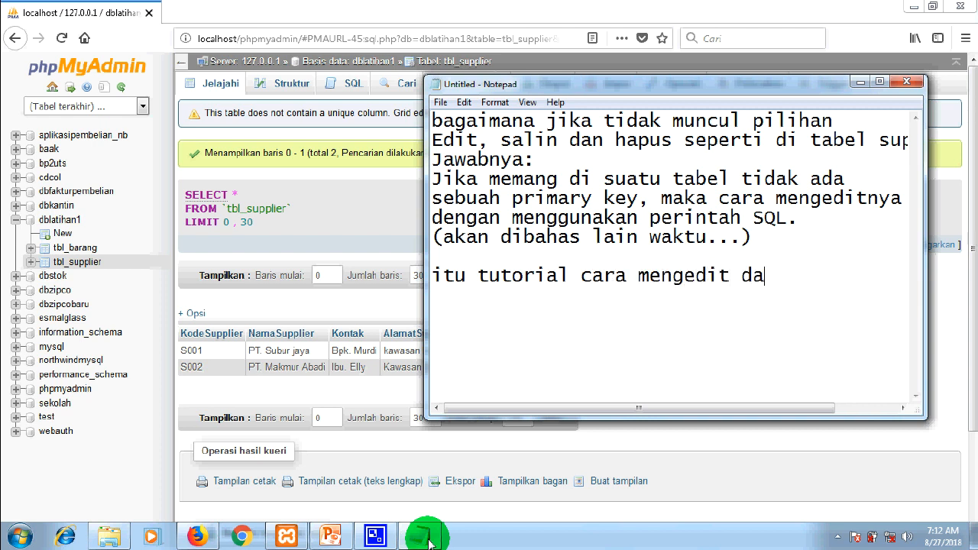
type("ta da")
type("n juga strukt")
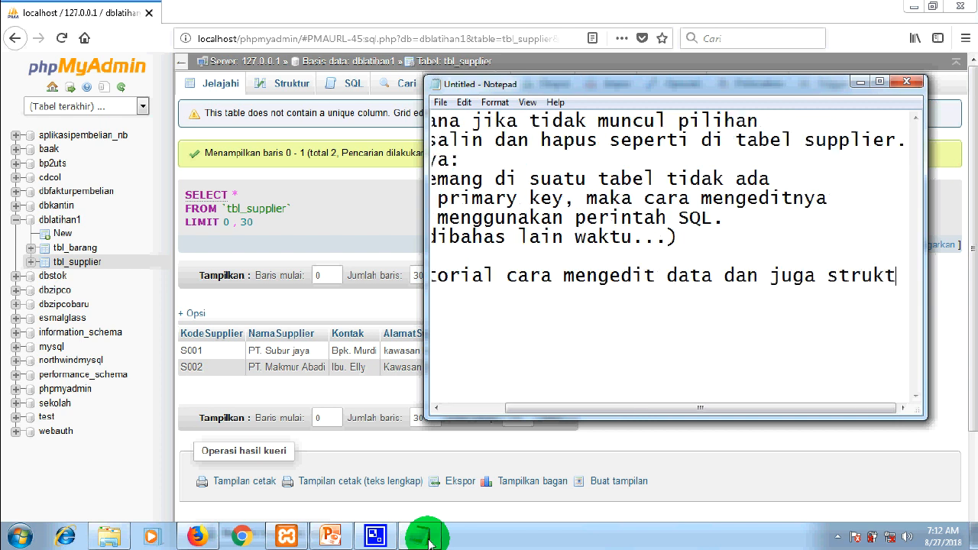
type("ur tabel")
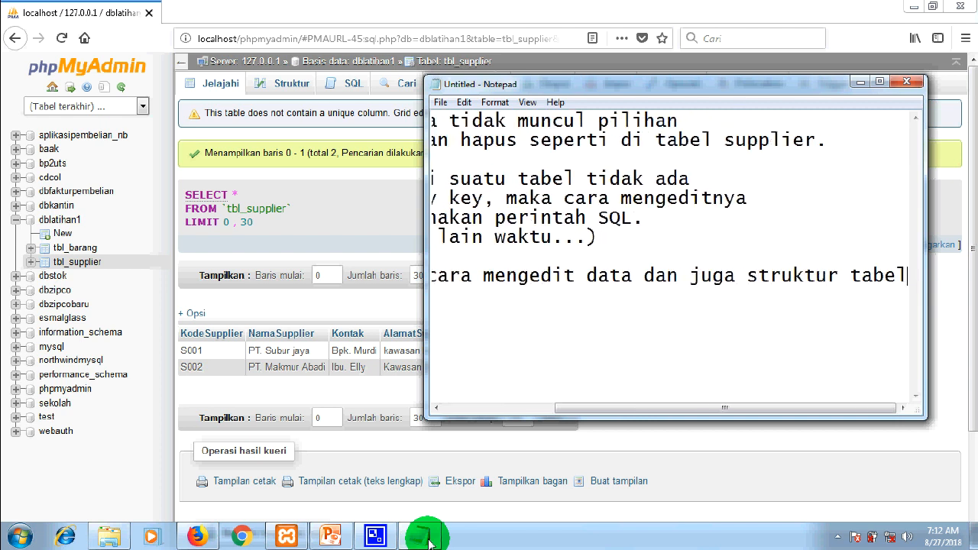
- Add the line "kita ketemu lagi dalam video-video berikutnya" below the tutorial closing line
key("Return")
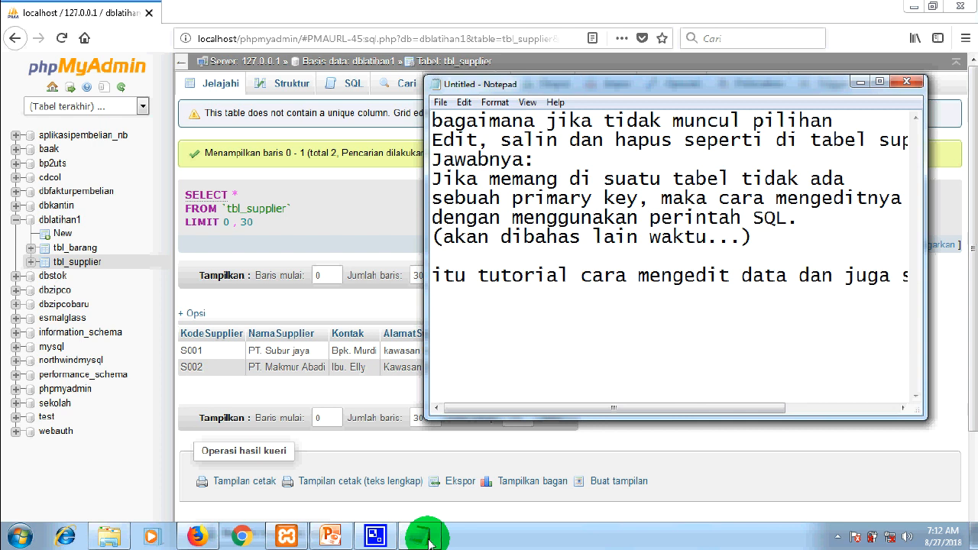
type("kita ketemu la")
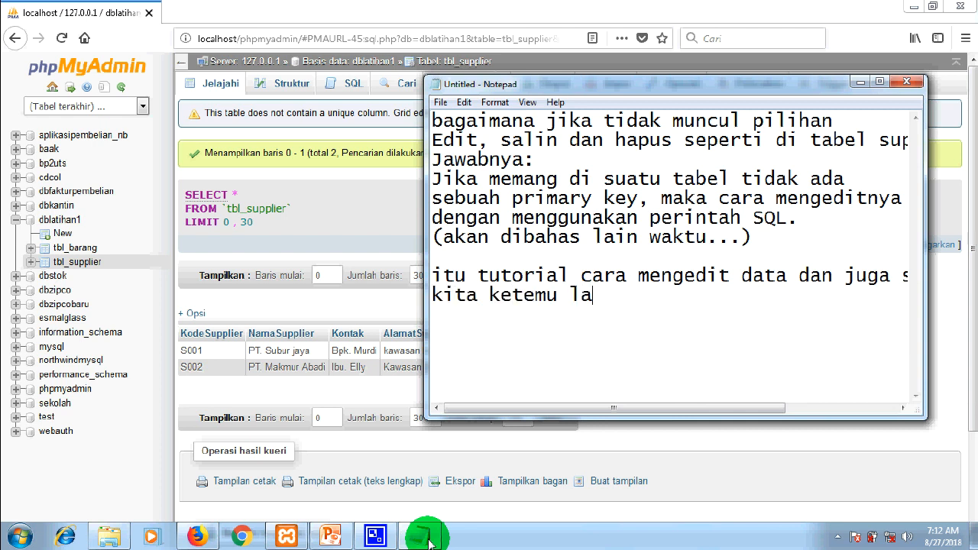
type("gi dalam vi")
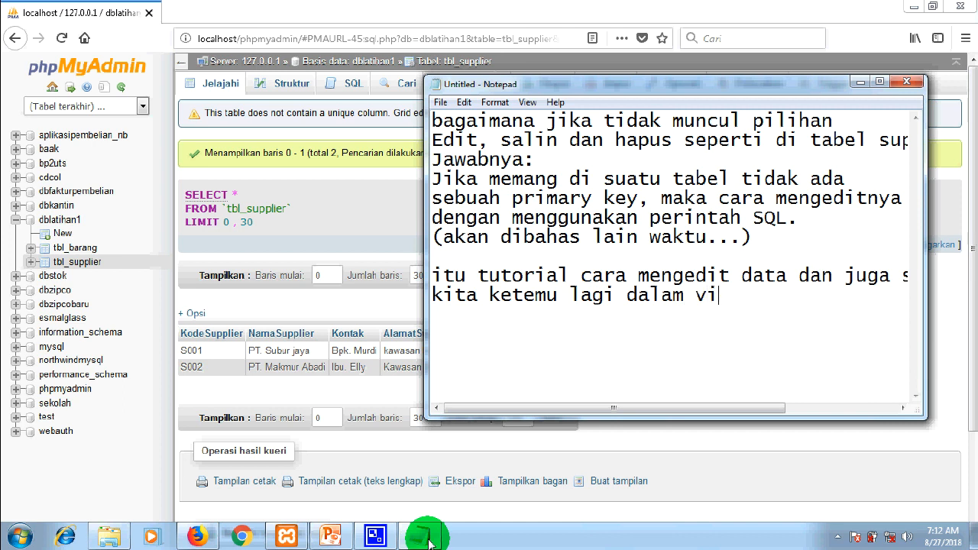
type("deo-video")
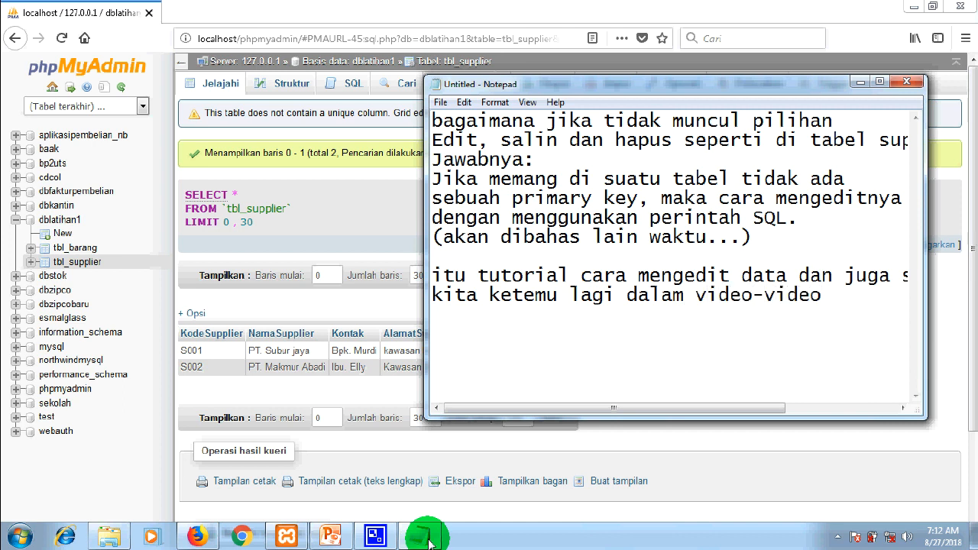
type(" berikut")
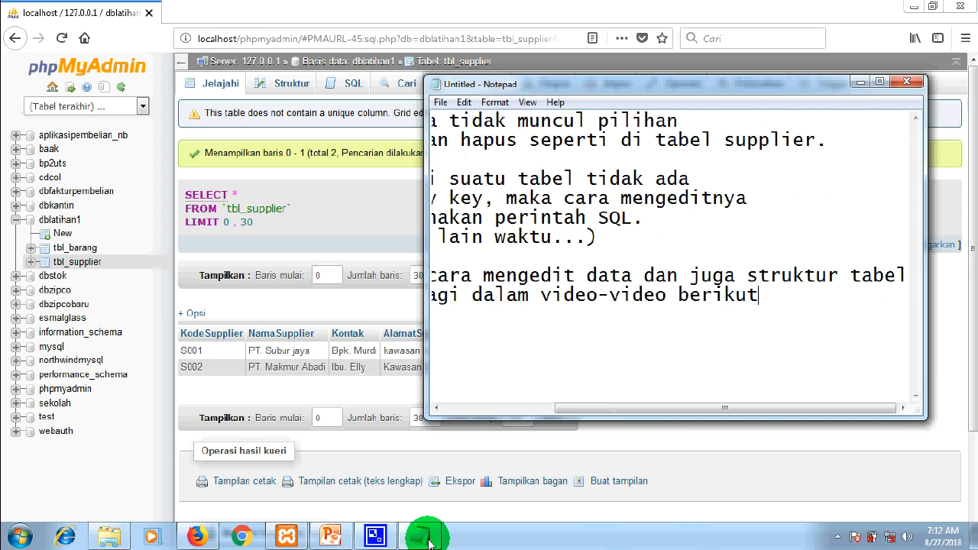
type("nya")
key("Return")
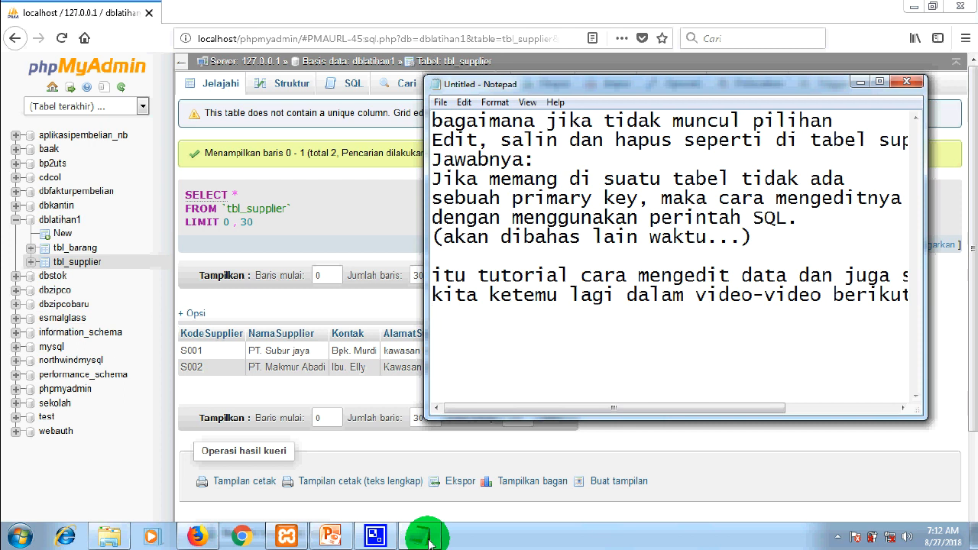
- End the notes with "terima kasih," after a blank line, followed by two line breaks
key("Return")
type("terima kasih")
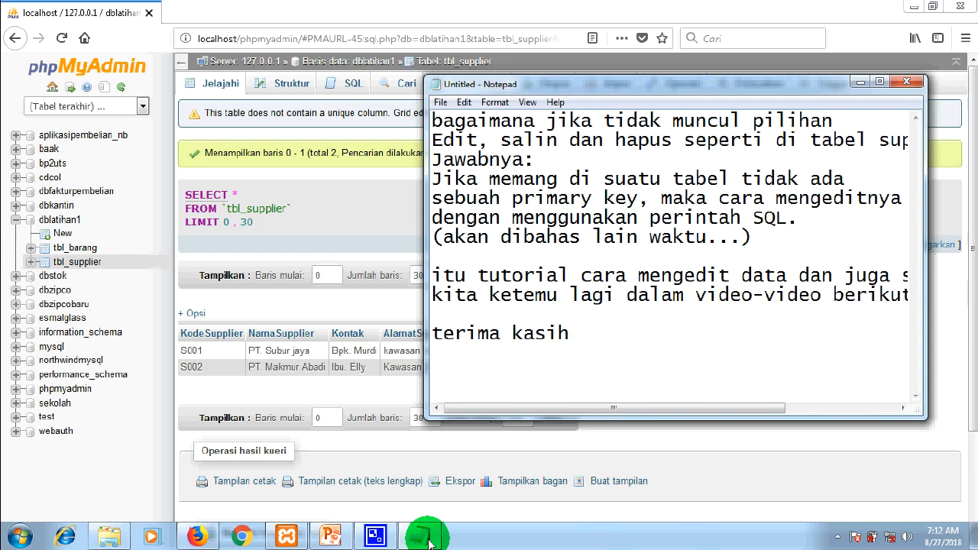
type(",")
key("Return")
key("Return")
mouse_move(382, 541)
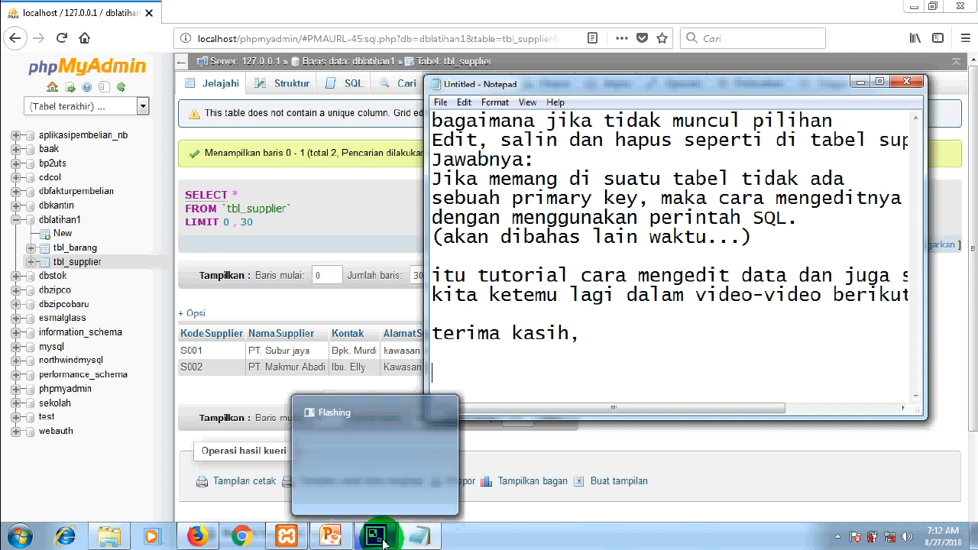